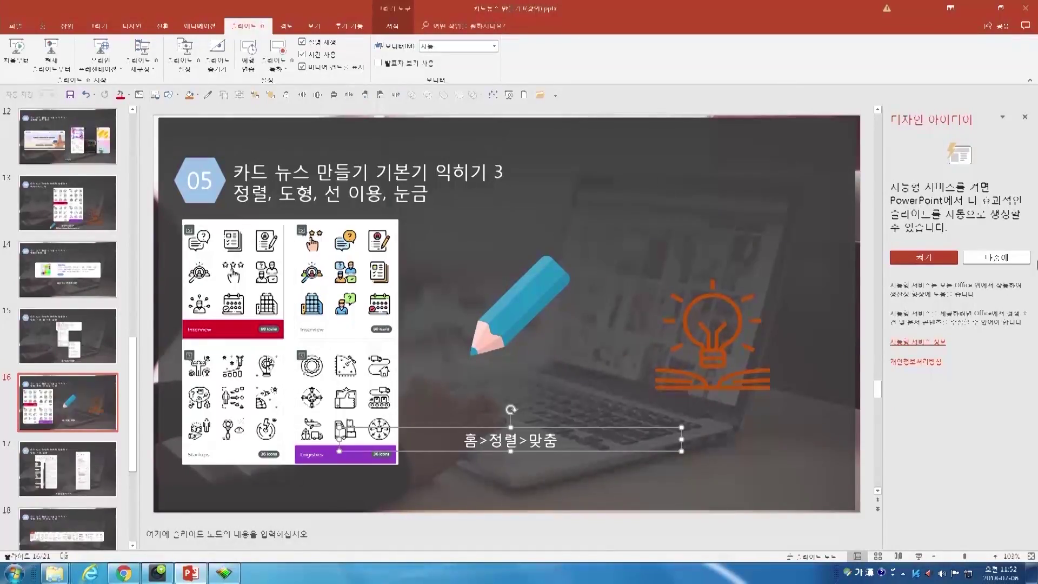
Close the design ideas pane, set the icon sheet picture's height to 6 cm, and move it closer to the pencil.
{"action": "left_click", "coordinate": [1025, 117]}
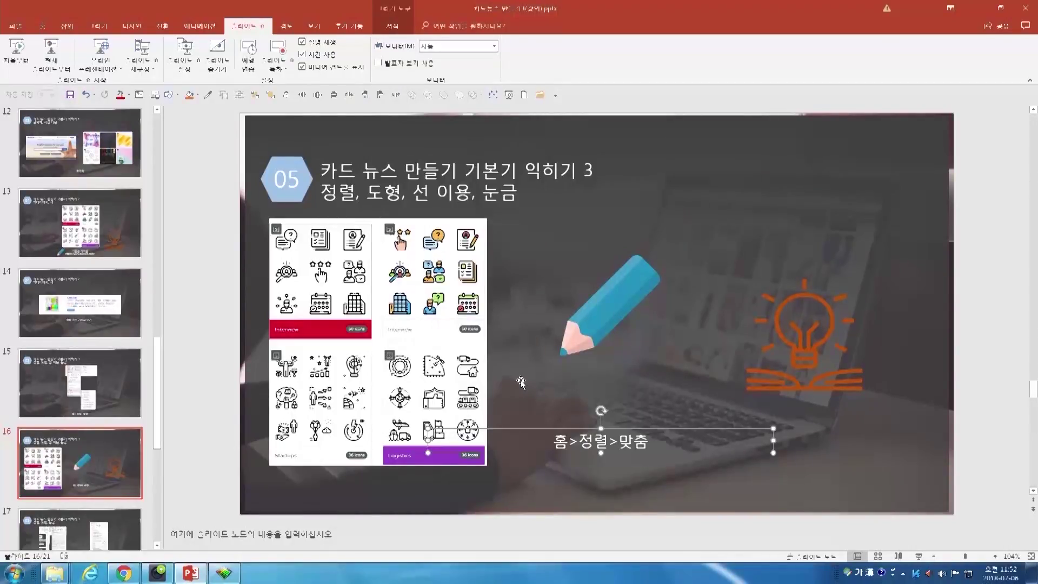
{"action": "double_click", "coordinate": [422, 378]}
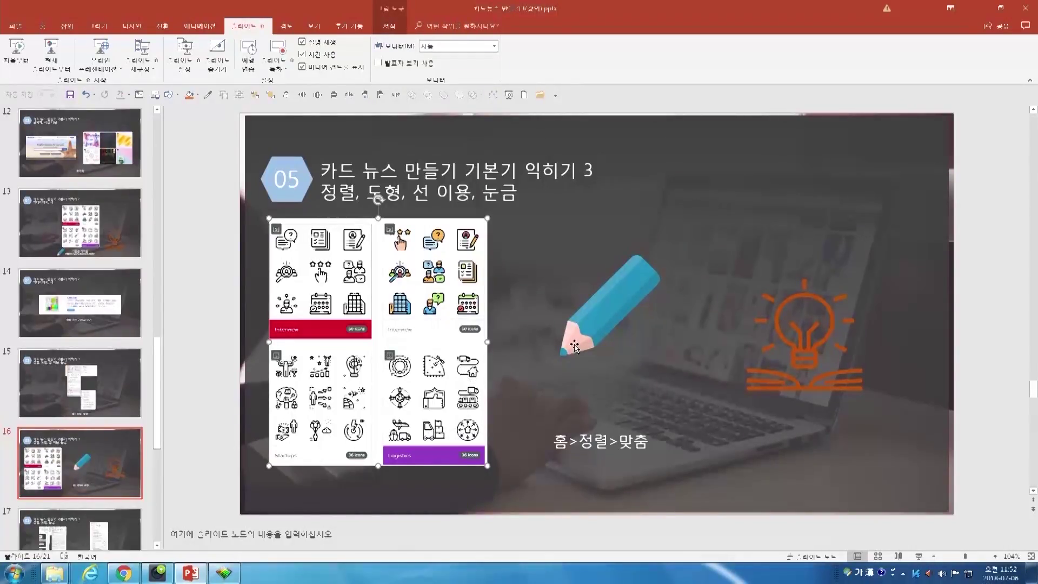
{"action": "left_click_drag", "start_coordinate": [487, 218], "coordinate": [472, 277]}
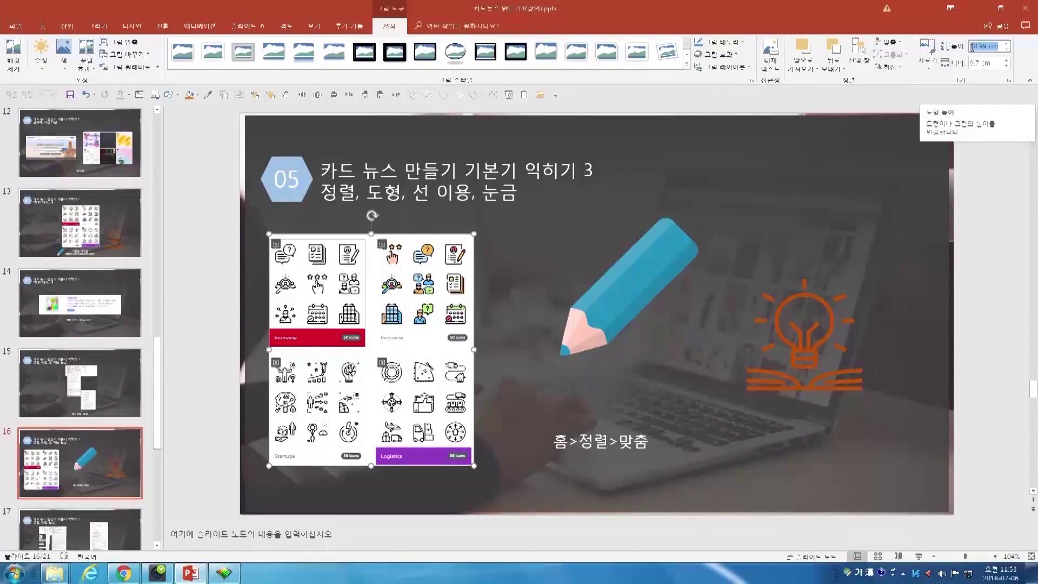
{"action": "type", "text": "1"}
{"action": "key", "text": "Return"}
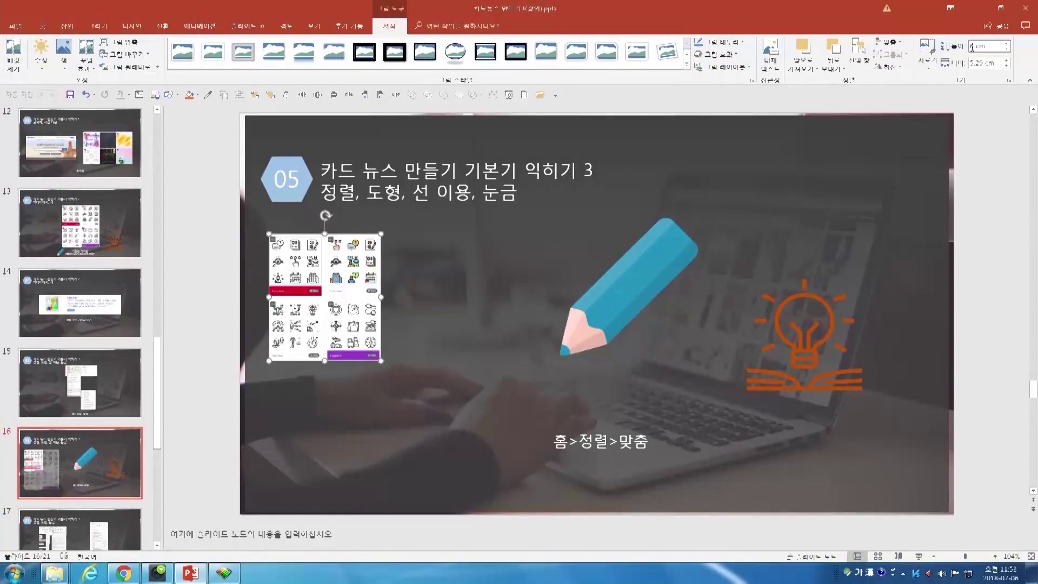
{"action": "left_click_drag", "start_coordinate": [327, 301], "coordinate": [425, 322]}
Set the blue pencil picture's height to 6 cm and move it slightly down.
{"action": "left_click", "coordinate": [619, 324]}
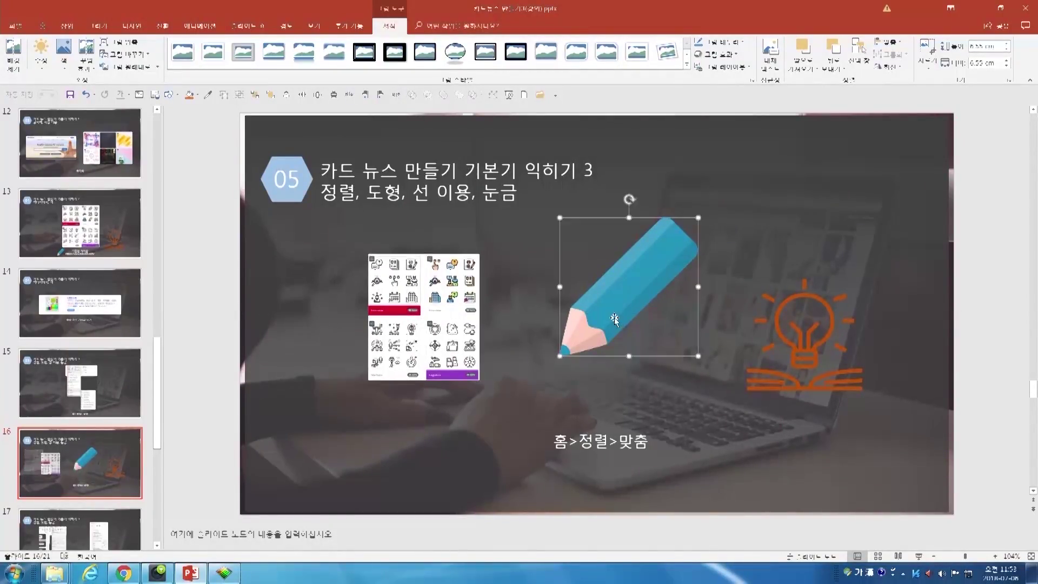
{"action": "left_click", "coordinate": [465, 303]}
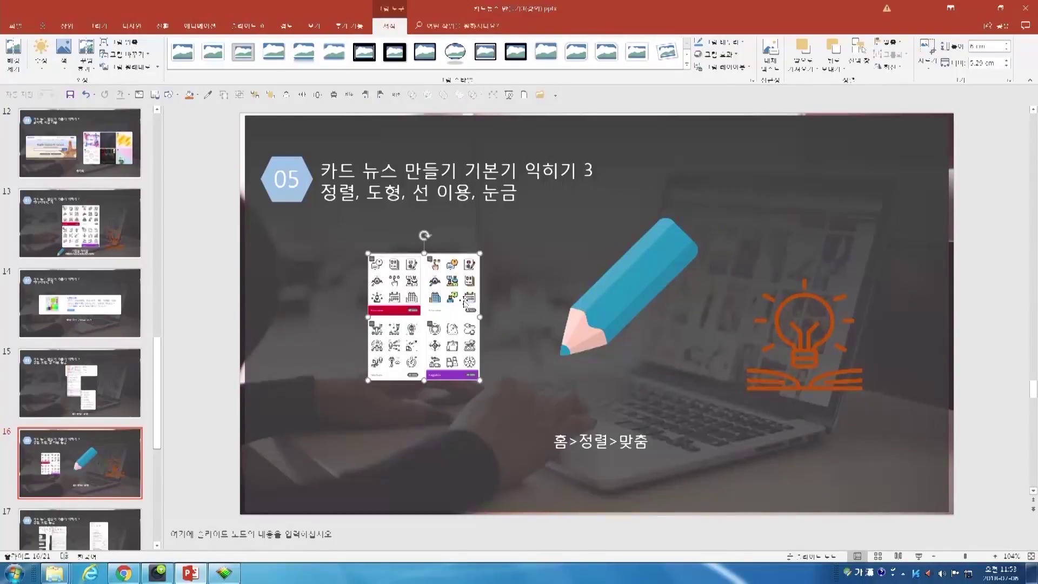
{"action": "left_click", "coordinate": [637, 316]}
{"action": "left_click", "coordinate": [976, 46]}
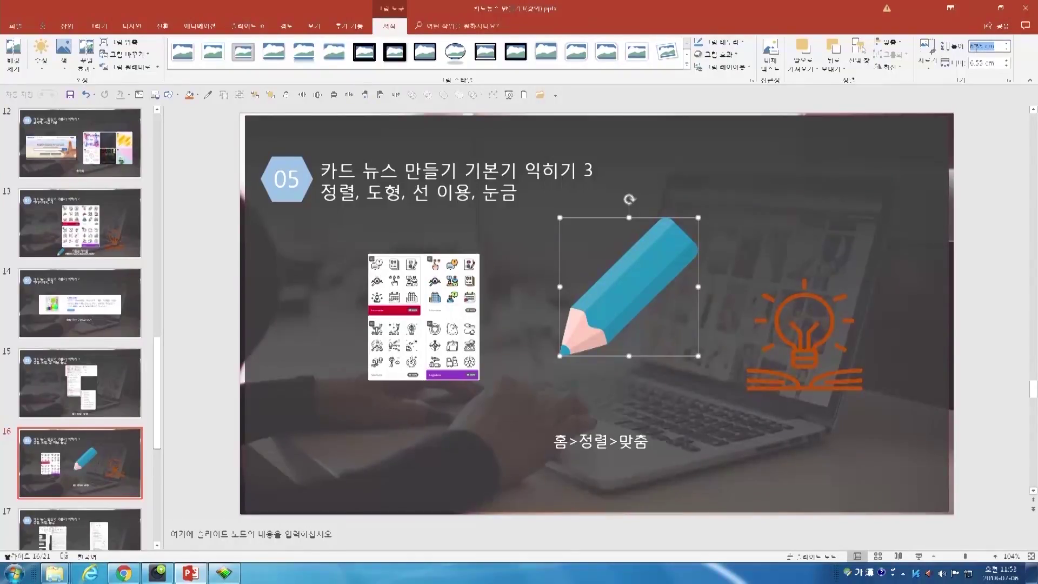
{"action": "type", "text": "6"}
{"action": "key", "text": "Return"}
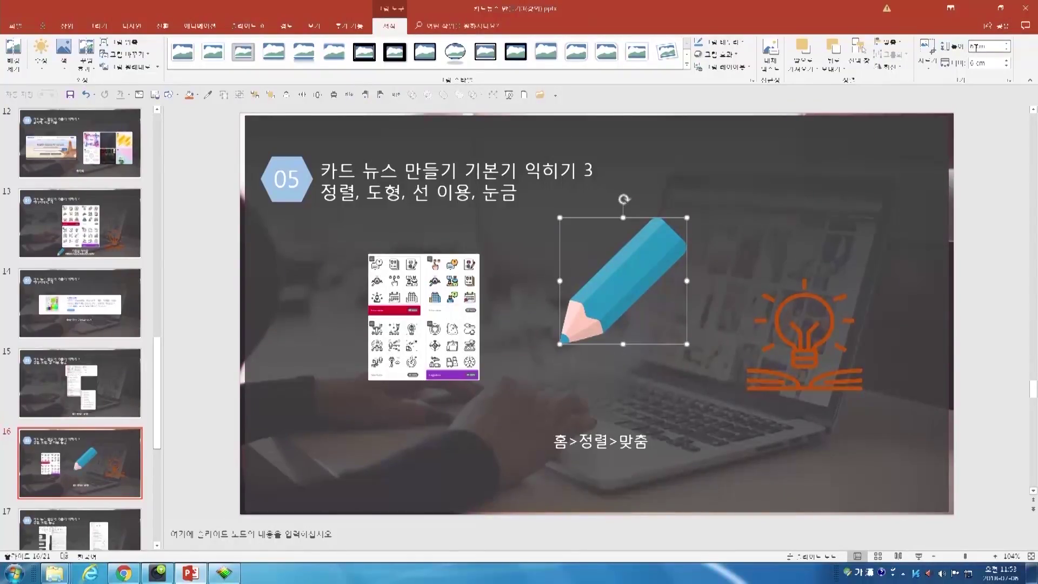
{"action": "left_click_drag", "start_coordinate": [671, 254], "coordinate": [662, 283]}
Set the orange light bulb picture's height to 6 cm.
{"action": "left_click", "coordinate": [764, 322]}
{"action": "left_click", "coordinate": [978, 49]}
{"action": "type", "text": "6"}
{"action": "key", "text": "Return"}
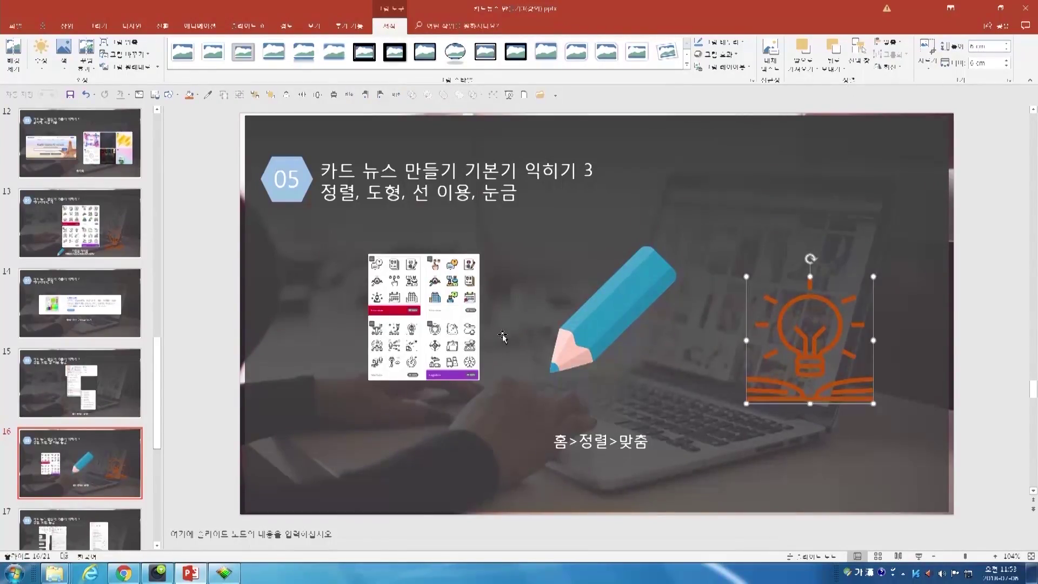
{"action": "left_click", "coordinate": [650, 334]}
{"action": "left_click", "coordinate": [366, 324]}
{"action": "left_click", "coordinate": [588, 319]}
{"action": "left_click", "coordinate": [745, 333]}
{"action": "left_click", "coordinate": [552, 319]}
Align the icon sheet, pencil and light bulb pictures with one another by their vertical middles.
{"action": "left_click", "coordinate": [388, 316]}
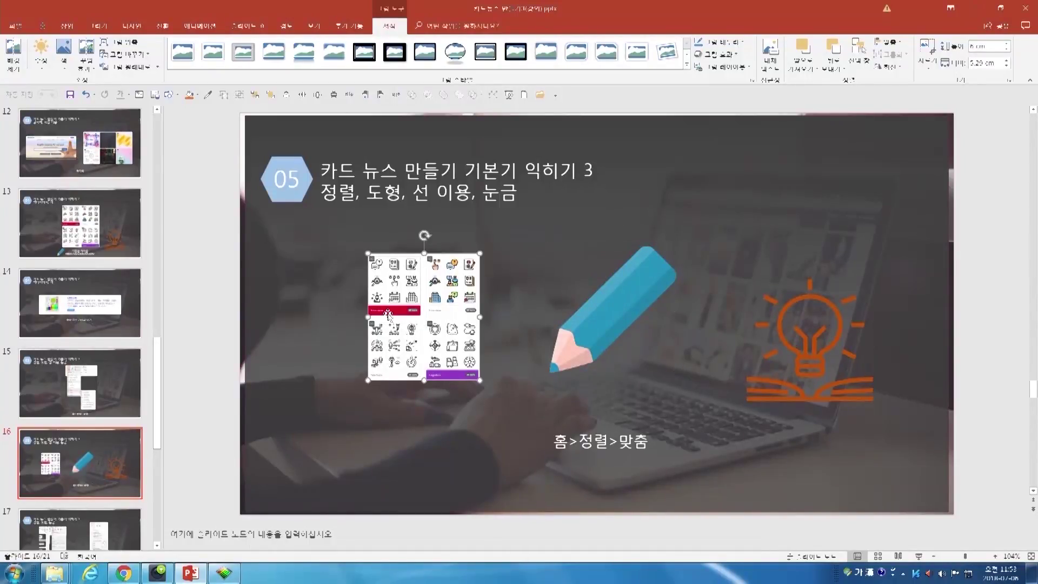
{"action": "left_click", "coordinate": [597, 316], "text": "shift"}
{"action": "left_click", "coordinate": [810, 340], "text": "shift"}
{"action": "left_click", "coordinate": [42, 25]}
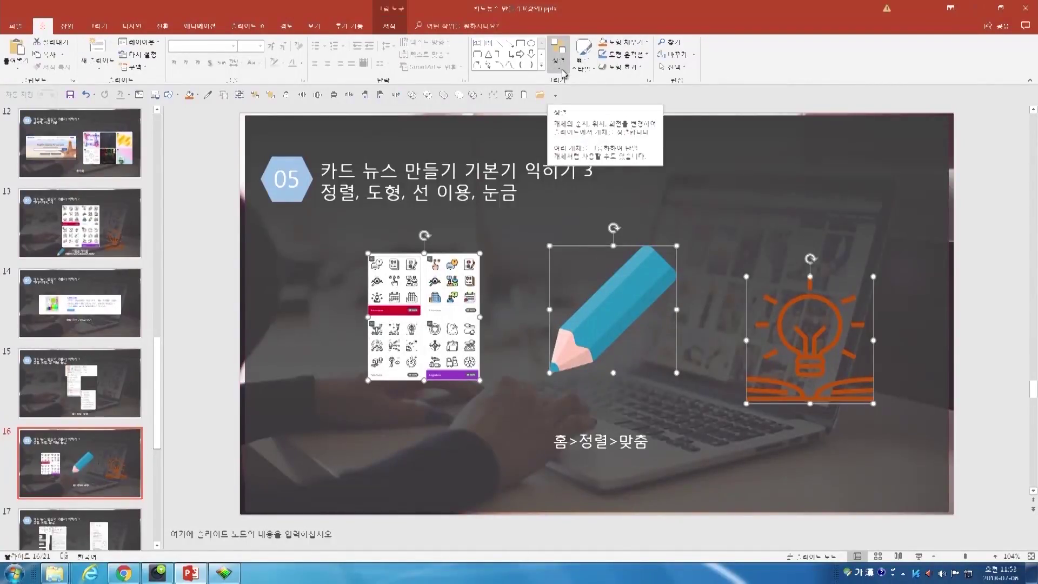
{"action": "left_click", "coordinate": [560, 71]}
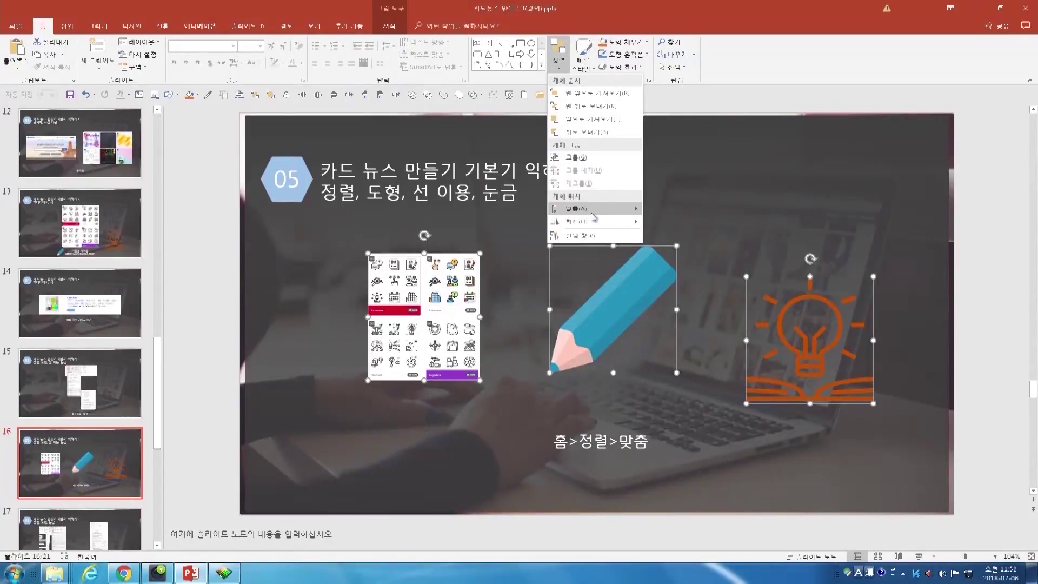
{"action": "mouse_move", "coordinate": [593, 209]}
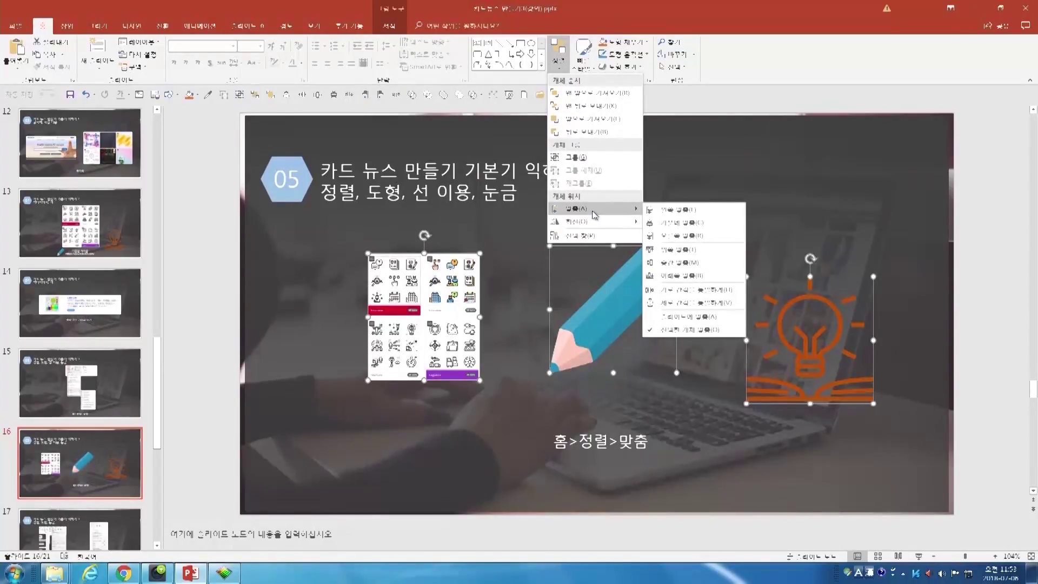
{"action": "left_click", "coordinate": [671, 265]}
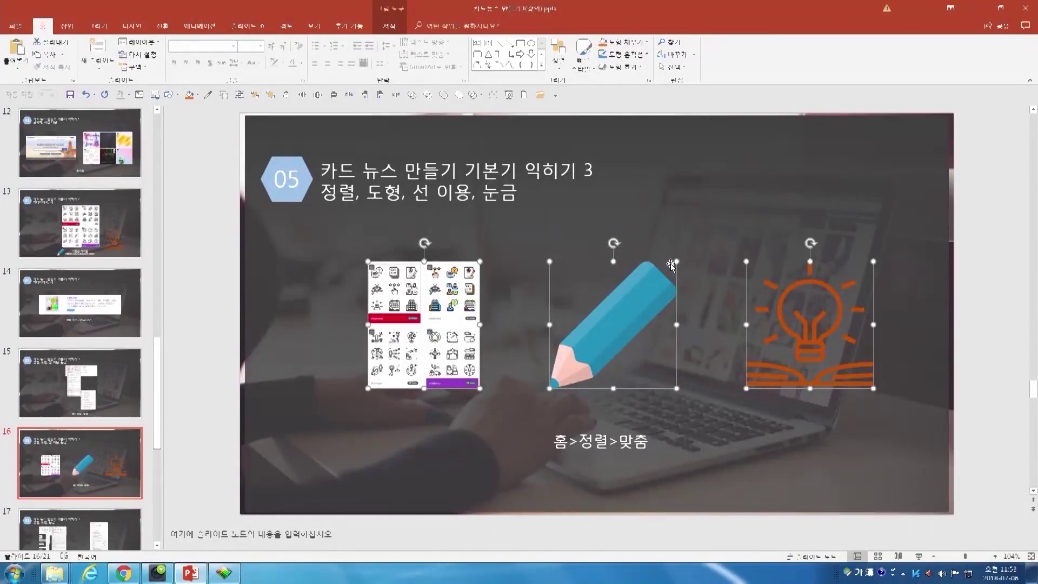
Shift the icon sheet and the pencil sideways so the three pictures are unevenly spaced in their row.
{"action": "left_click_drag", "start_coordinate": [642, 346], "coordinate": [639, 342]}
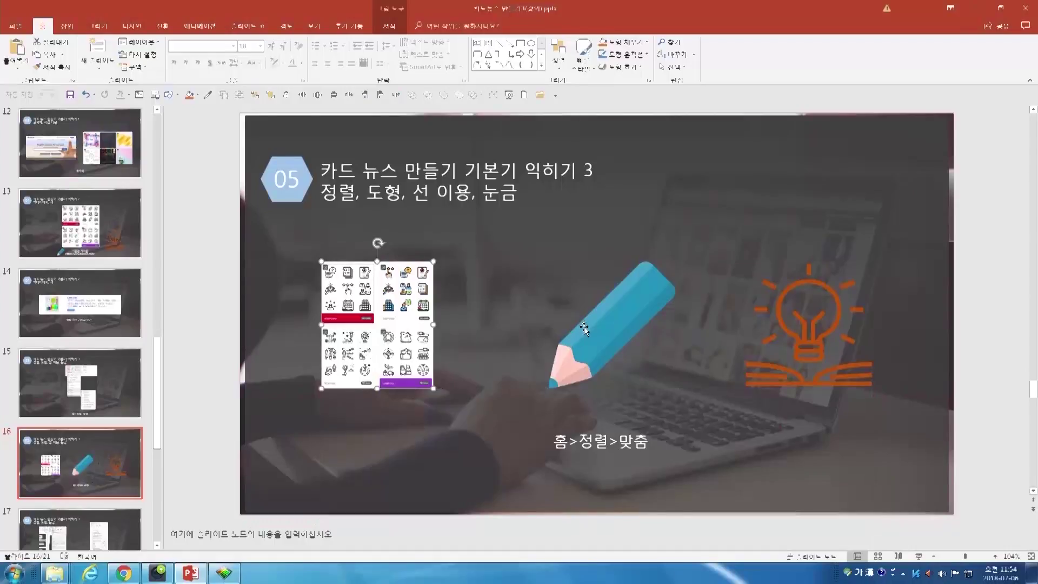
{"action": "left_click_drag", "start_coordinate": [583, 333], "coordinate": [567, 335]}
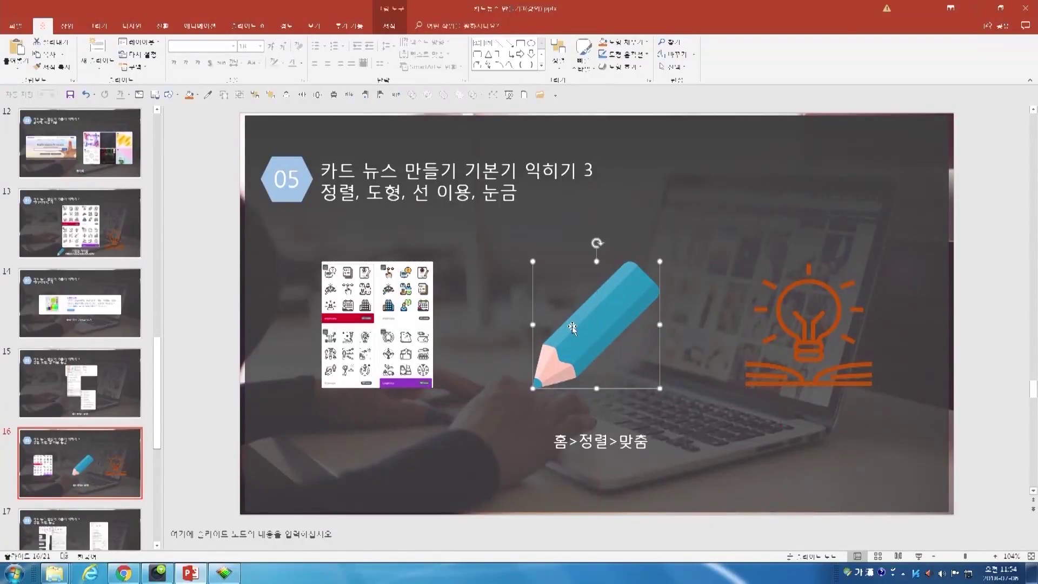
{"action": "mouse_move", "coordinate": [435, 308]}
{"action": "left_mouse_down"}
{"action": "mouse_move", "coordinate": [381, 307]}
{"action": "mouse_move", "coordinate": [391, 308]}
{"action": "left_mouse_up"}
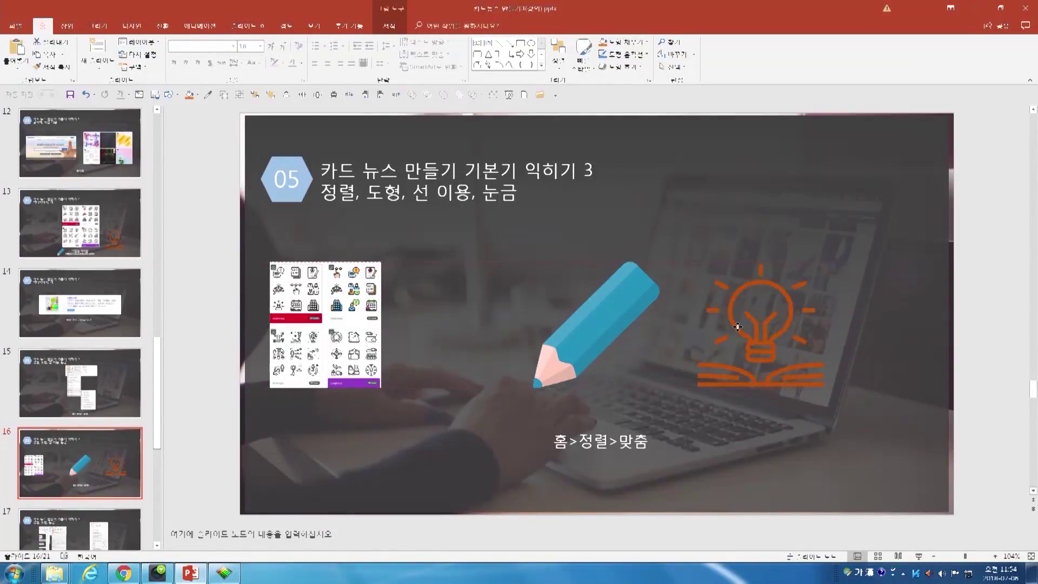
Distribute the icon sheet, pencil and light bulb pictures horizontally with equal spacing.
{"action": "left_click", "coordinate": [687, 322], "text": "shift"}
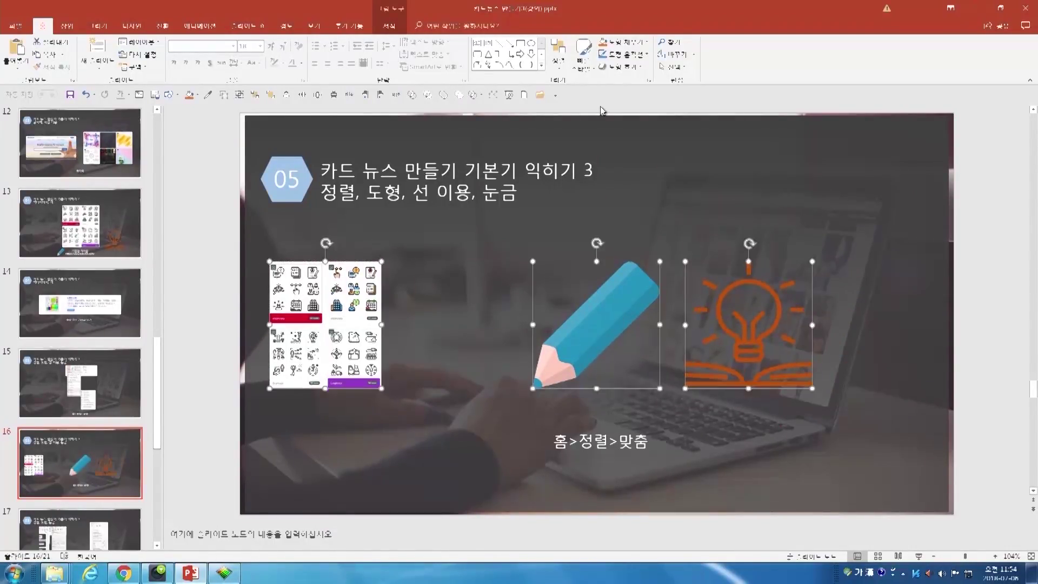
{"action": "left_click", "coordinate": [560, 59]}
{"action": "mouse_move", "coordinate": [594, 211]}
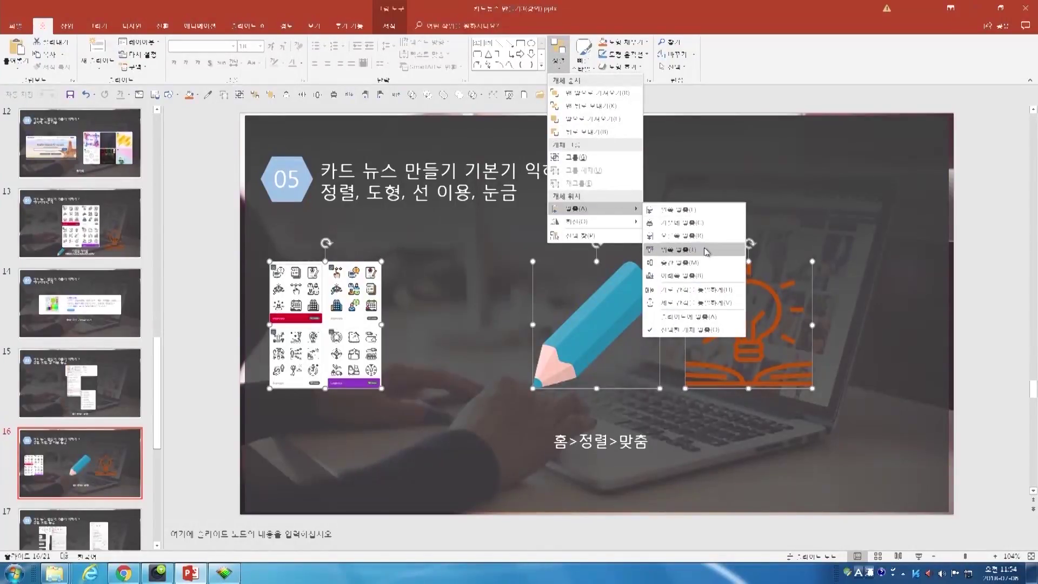
{"action": "left_click", "coordinate": [686, 293]}
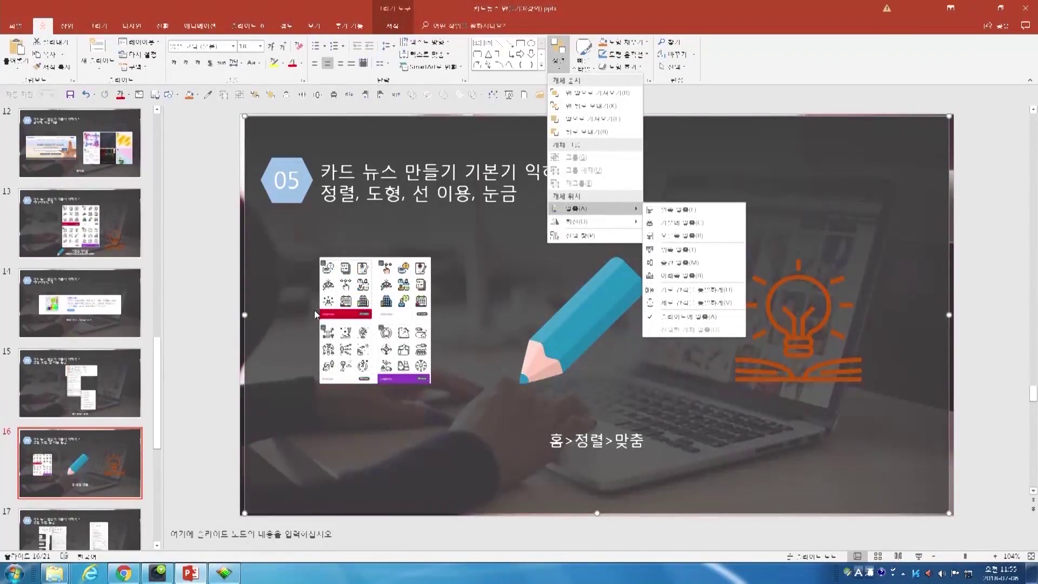
{"action": "left_click", "coordinate": [377, 333]}
{"action": "left_click", "coordinate": [578, 321]}
{"action": "left_click", "coordinate": [779, 323]}
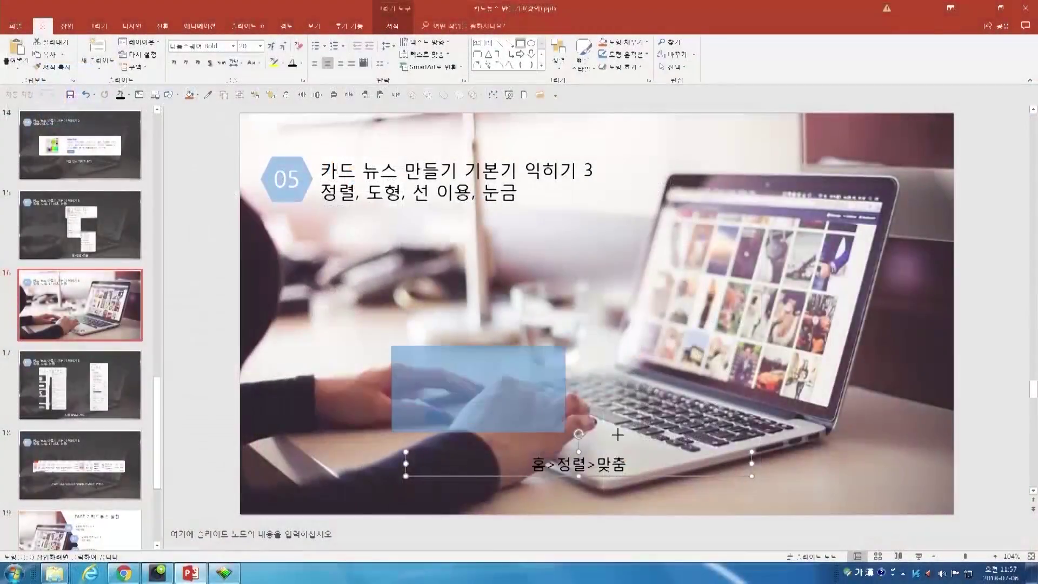
Draw a wide rectangle just above the caption 홈>정렬>맞춤 and give it a black fill.
{"action": "left_click_drag", "start_coordinate": [617, 434], "coordinate": [775, 407]}
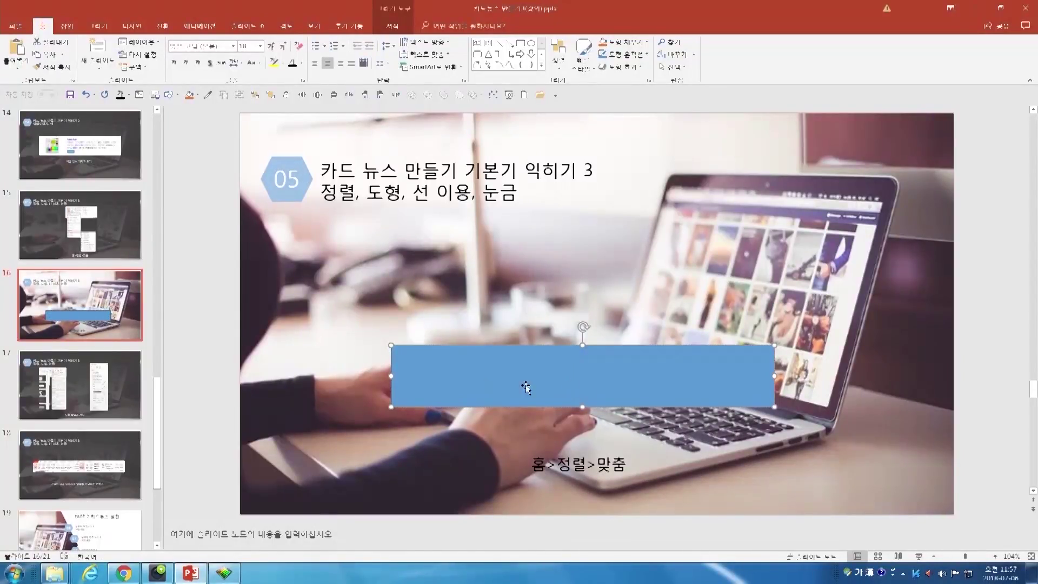
{"action": "right_click", "coordinate": [461, 368]}
{"action": "left_click", "coordinate": [498, 342]}
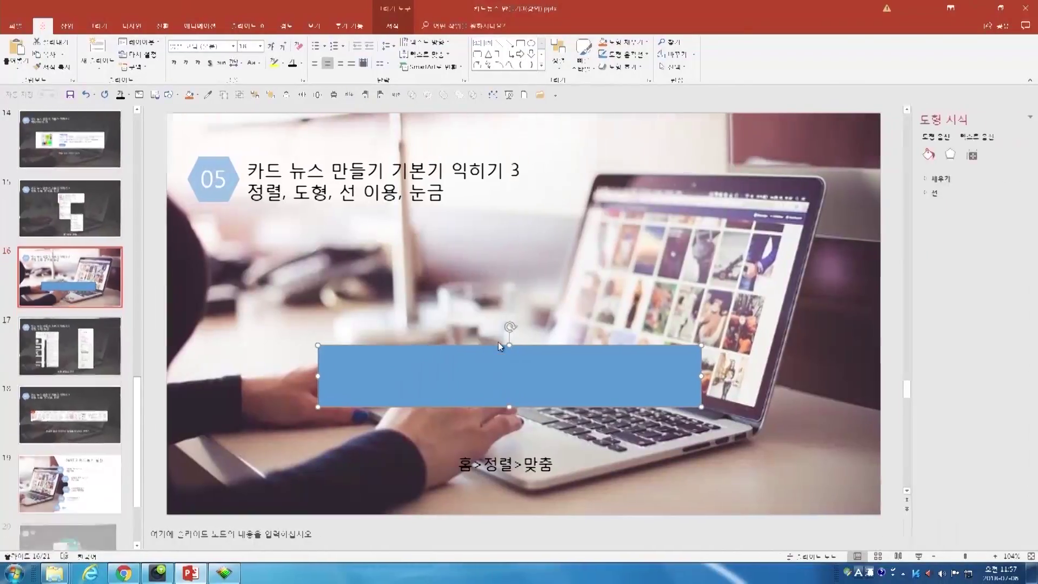
{"action": "left_click", "coordinate": [911, 178]}
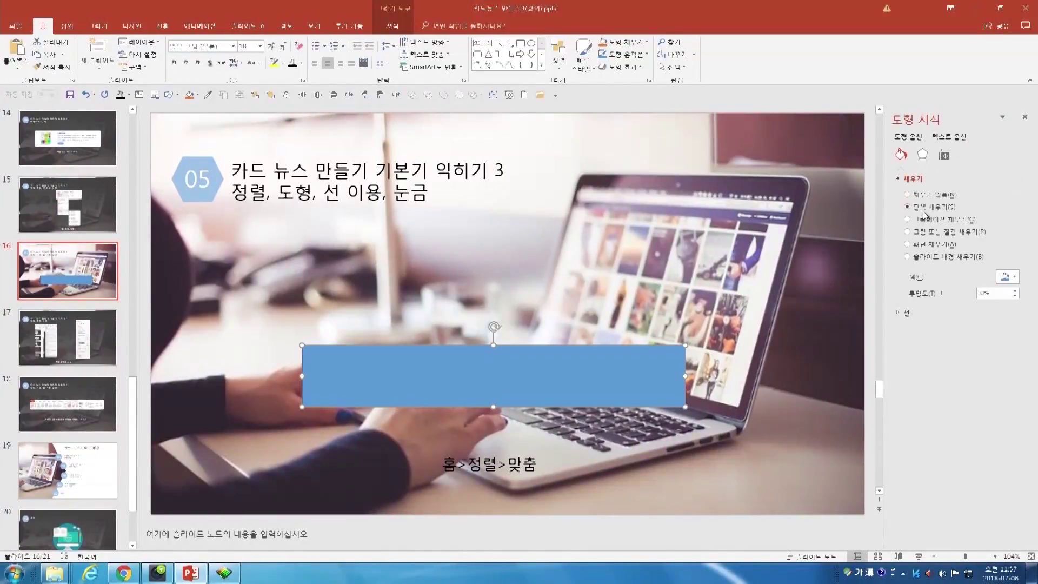
{"action": "left_click", "coordinate": [1008, 276]}
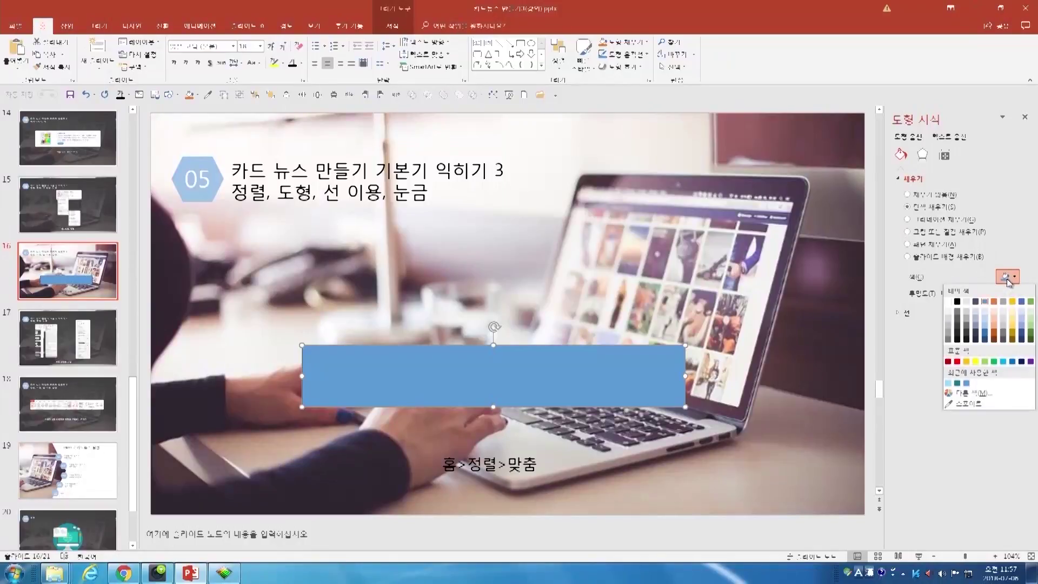
{"action": "left_click", "coordinate": [957, 303]}
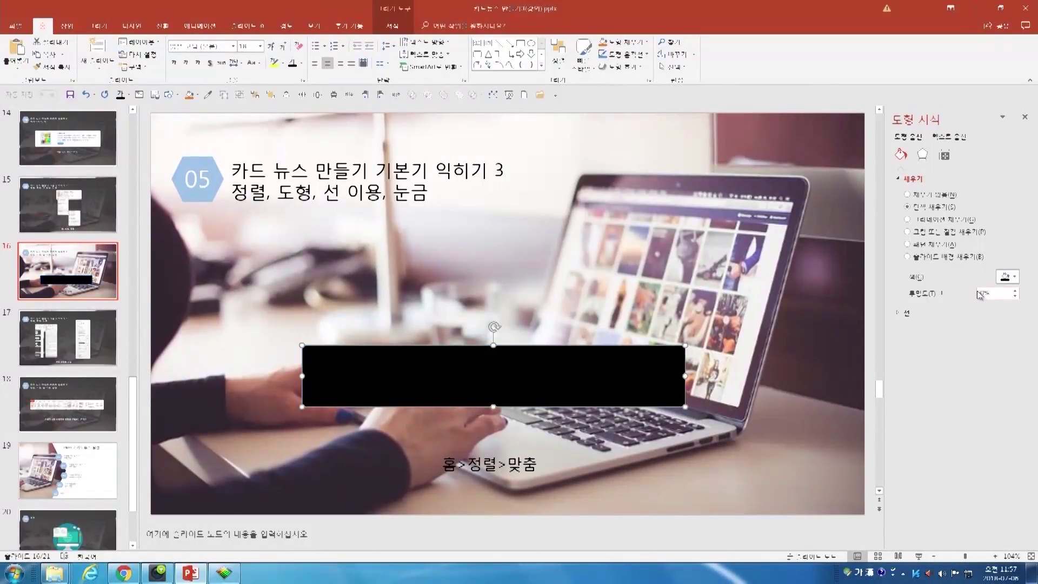
Set the black rectangle's fill transparency to 30% and remove its outline.
{"action": "type", "text": "70"}
{"action": "key", "text": "Return"}
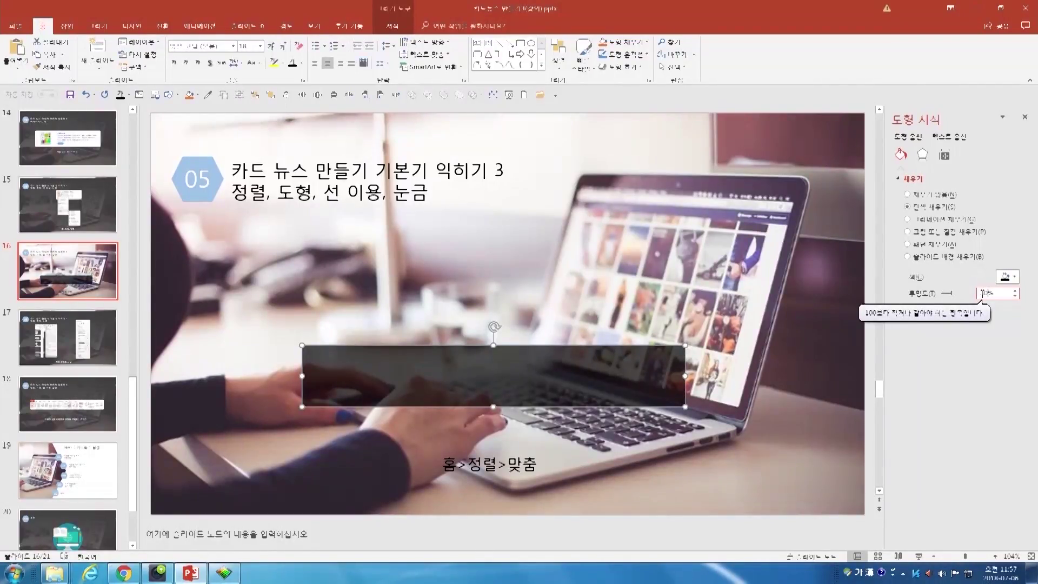
{"action": "left_click", "coordinate": [906, 312]}
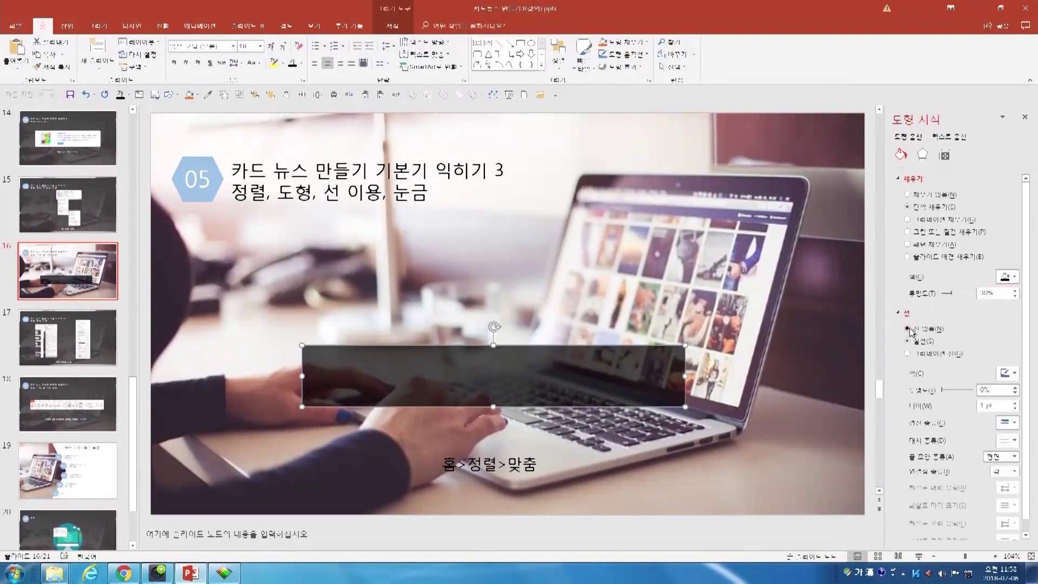
{"action": "left_click", "coordinate": [909, 329]}
Move the caption 홈>정렬>맞춤 onto the dark rectangle and change its text colour to white.
{"action": "left_click", "coordinate": [514, 467]}
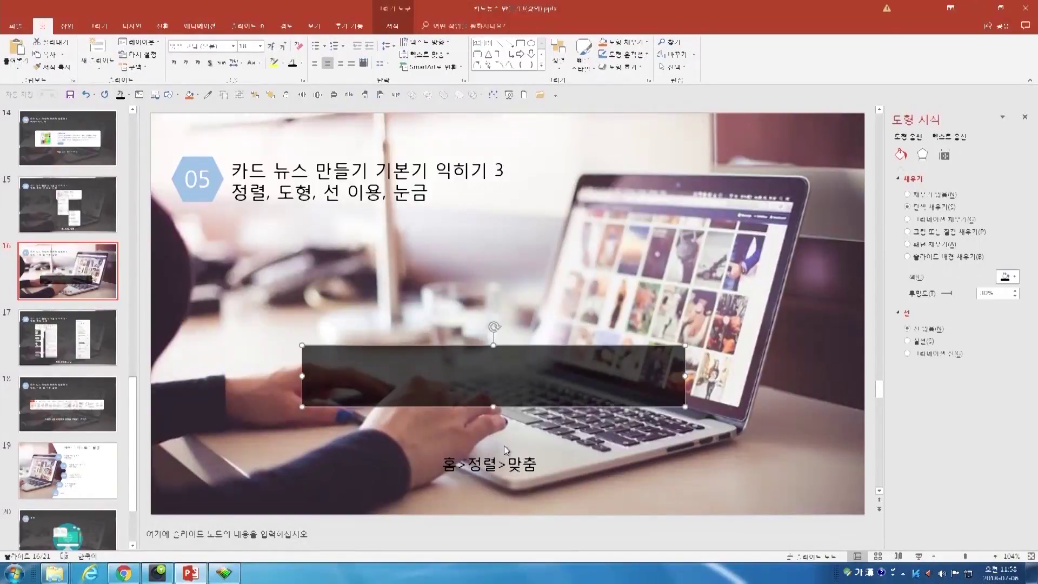
{"action": "left_click_drag", "start_coordinate": [544, 447], "coordinate": [546, 372]}
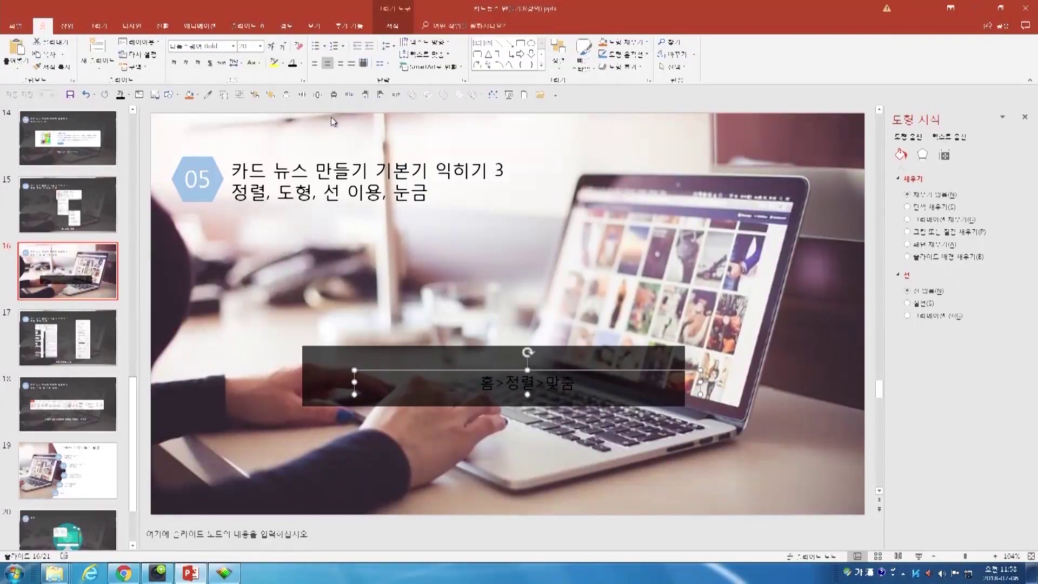
{"action": "left_click", "coordinate": [301, 64]}
{"action": "left_click", "coordinate": [303, 65]}
{"action": "left_click", "coordinate": [302, 65]}
{"action": "left_click", "coordinate": [298, 96]}
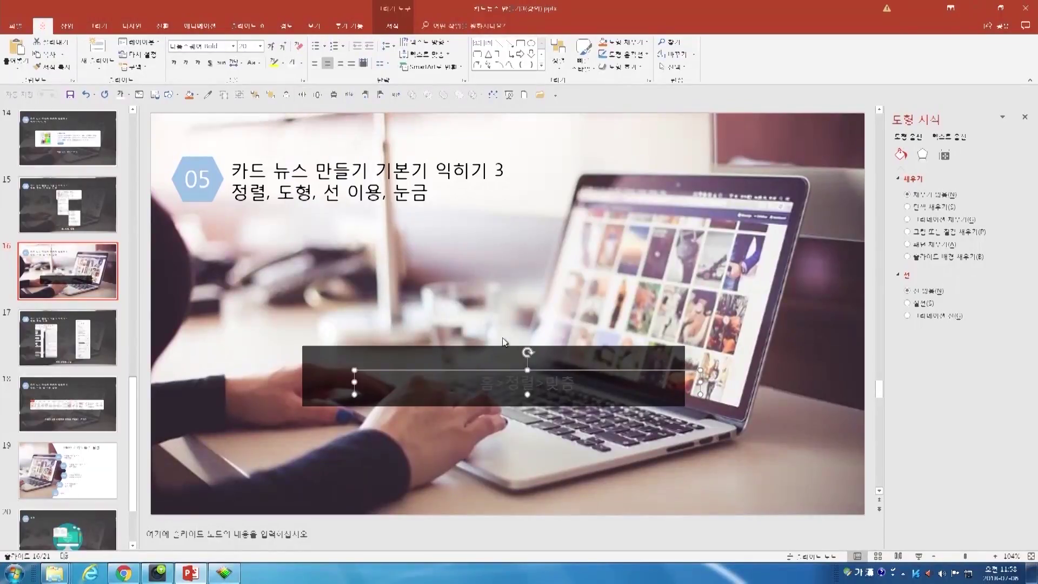
Shift the dark rectangle slightly and send it to the back, behind the caption.
{"action": "left_click_drag", "start_coordinate": [521, 385], "coordinate": [540, 390]}
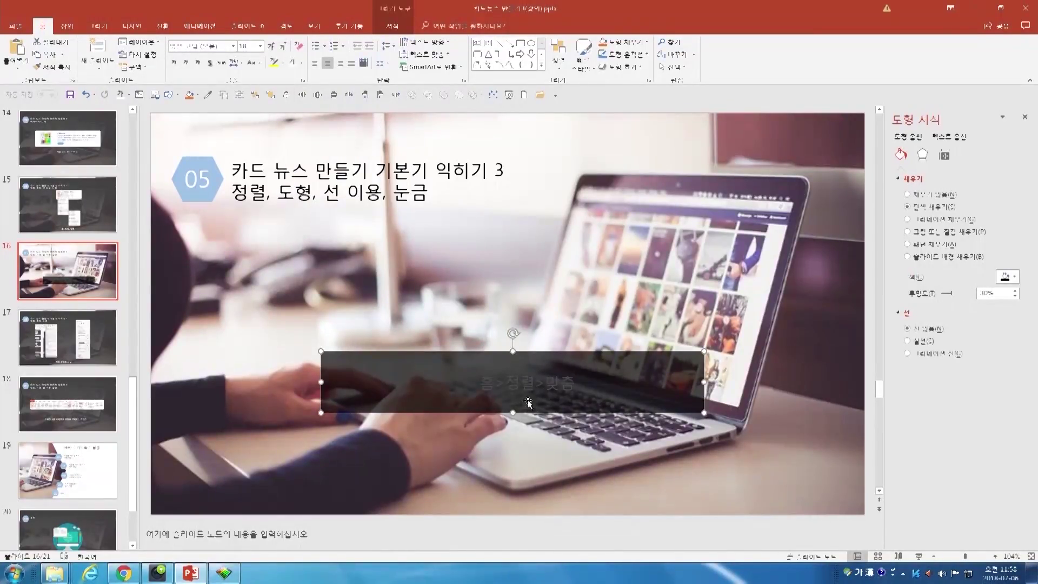
{"action": "right_click", "coordinate": [629, 374]}
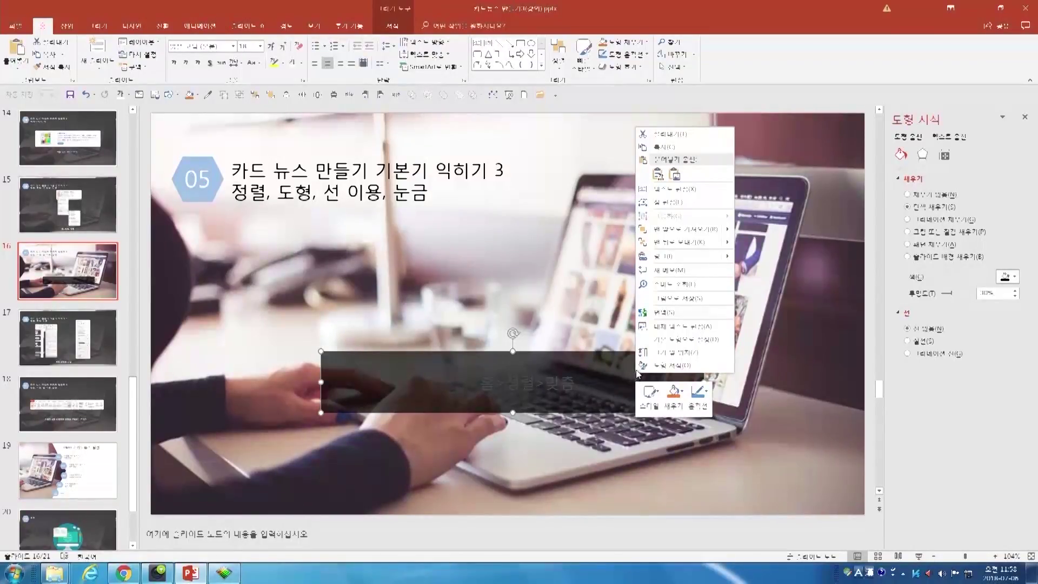
{"action": "left_click", "coordinate": [661, 248]}
Align the caption 홈>정렬>맞춤 and the dark rectangle to a common horizontal centre.
{"action": "left_click", "coordinate": [546, 372]}
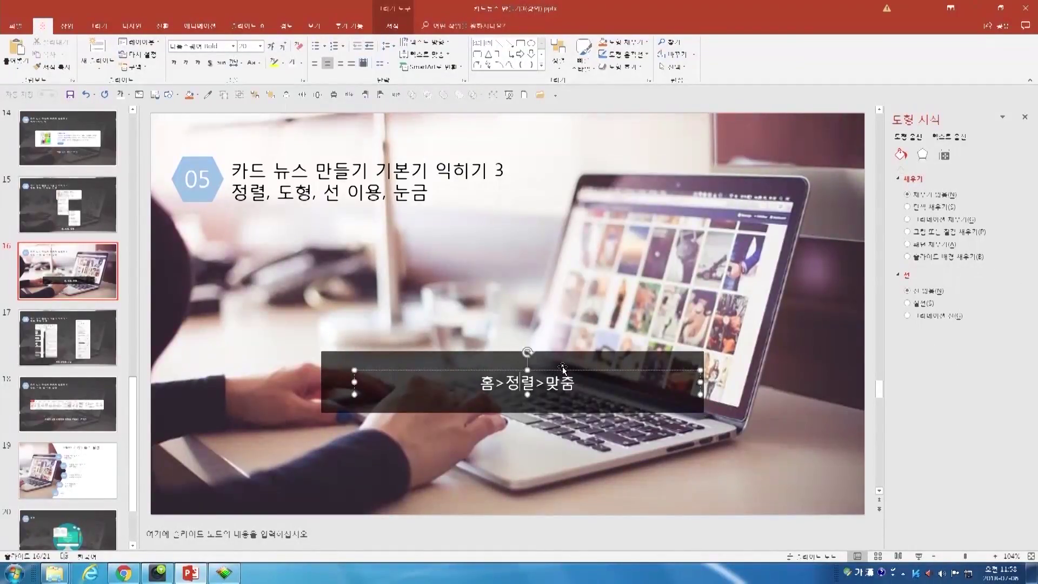
{"action": "left_click", "coordinate": [589, 363], "text": "shift"}
{"action": "left_click", "coordinate": [559, 54]}
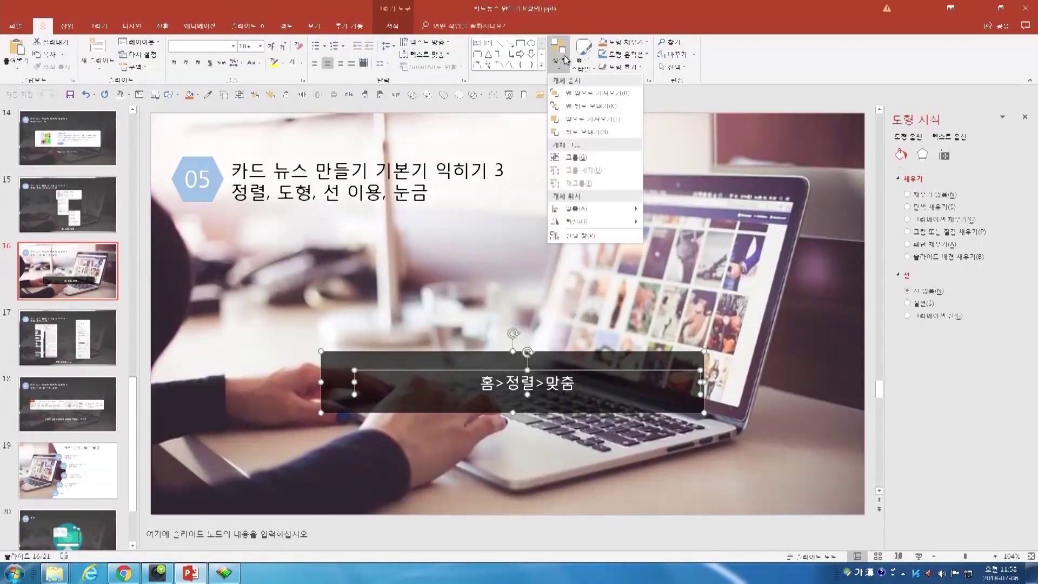
{"action": "mouse_move", "coordinate": [591, 208]}
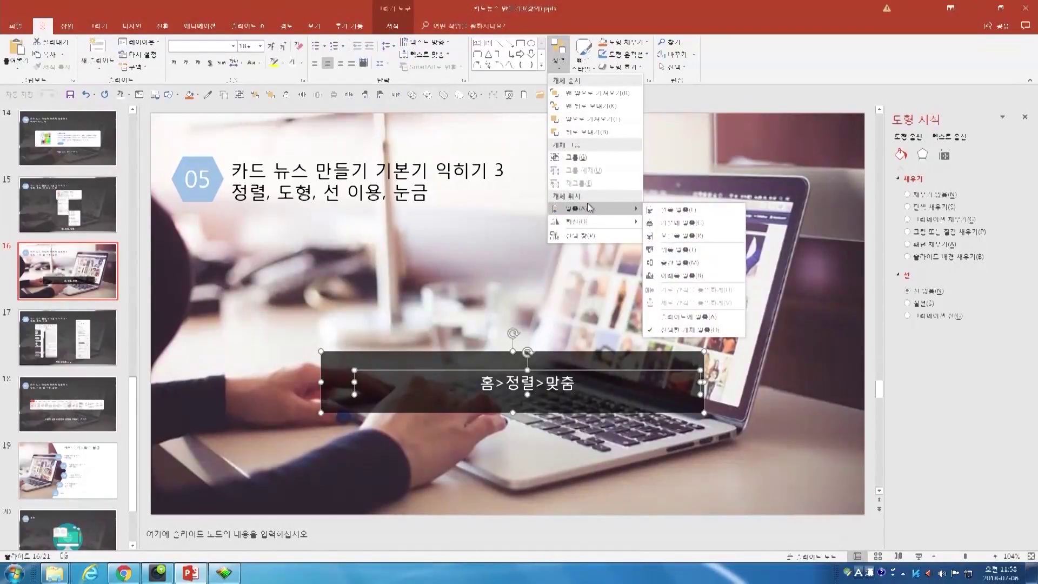
{"action": "left_click", "coordinate": [701, 224]}
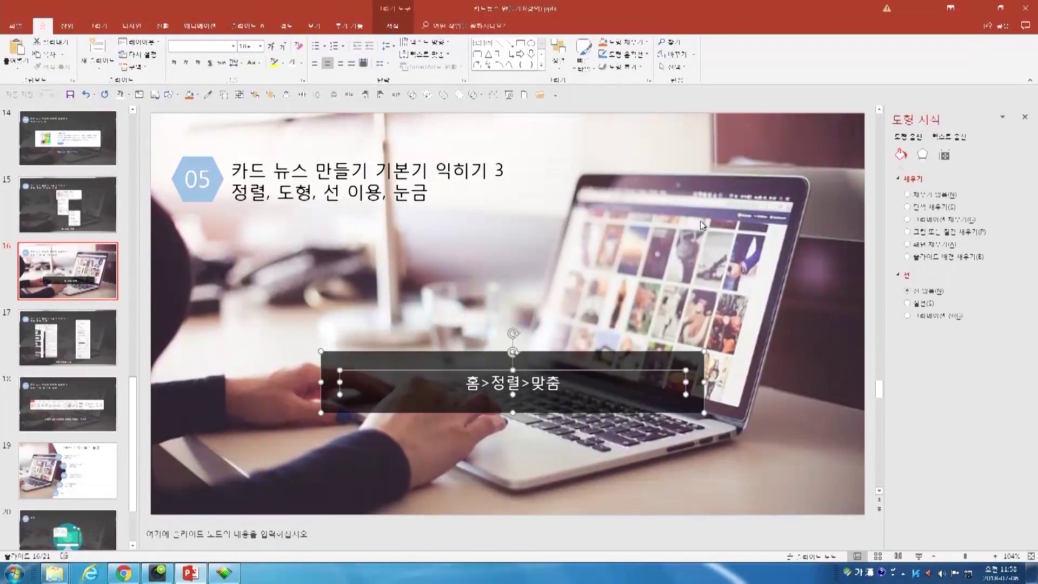
{"action": "left_click", "coordinate": [488, 282]}
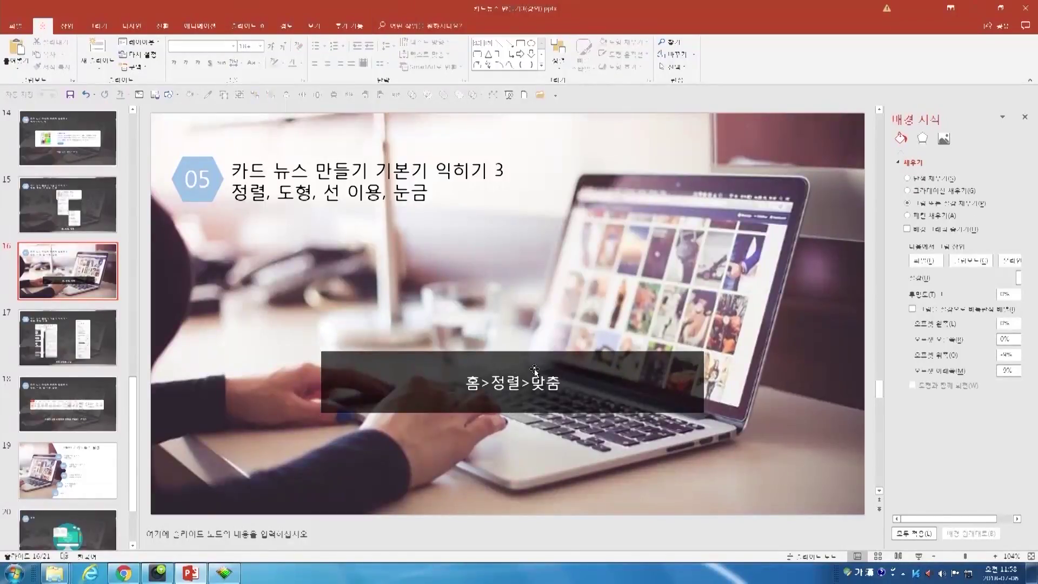
Replace the caption text on the dark rectangle with 카드뉴스 만들기 강의.
{"action": "left_click", "coordinate": [521, 382]}
{"action": "key", "text": "ctrl+a"}
{"action": "key", "text": "BackSpace"}
{"action": "type", "text": "카드뉴"}
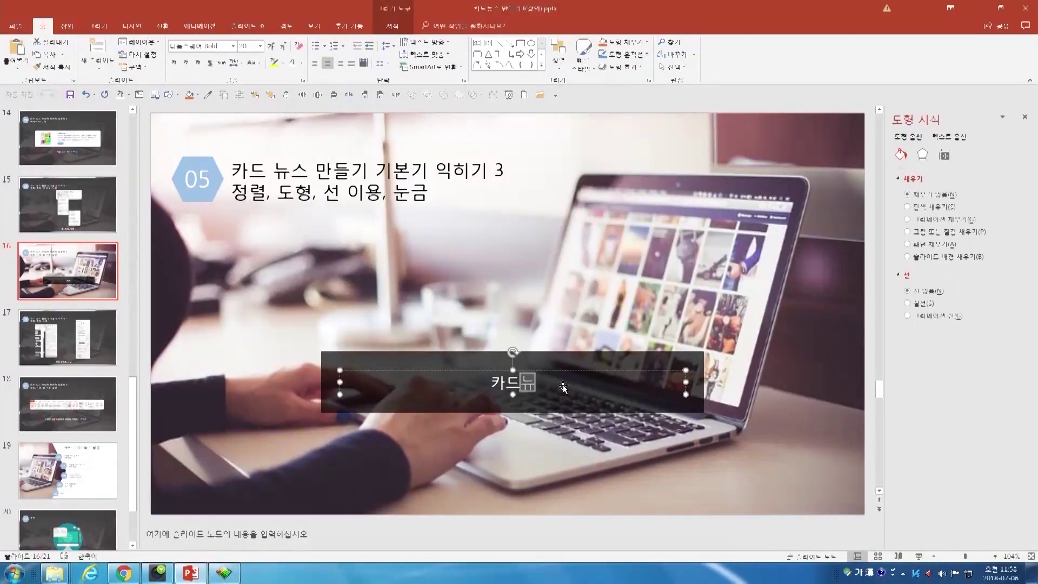
{"action": "type", "text": "스 만드ㄹ기 강의"}
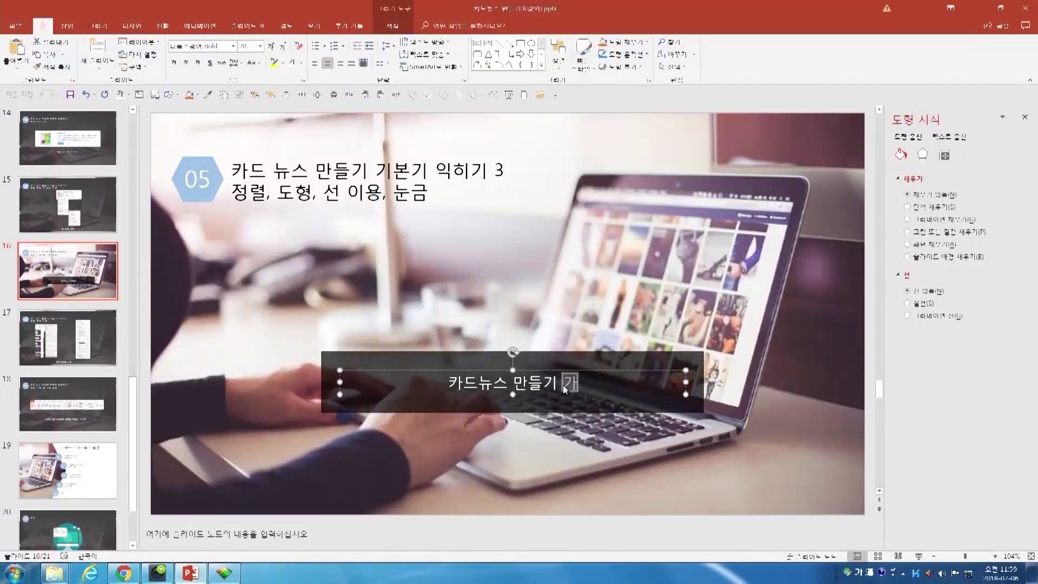
Narrow the dark rectangle to suit the caption's length and align both to a common horizontal centre.
{"action": "left_click", "coordinate": [620, 355]}
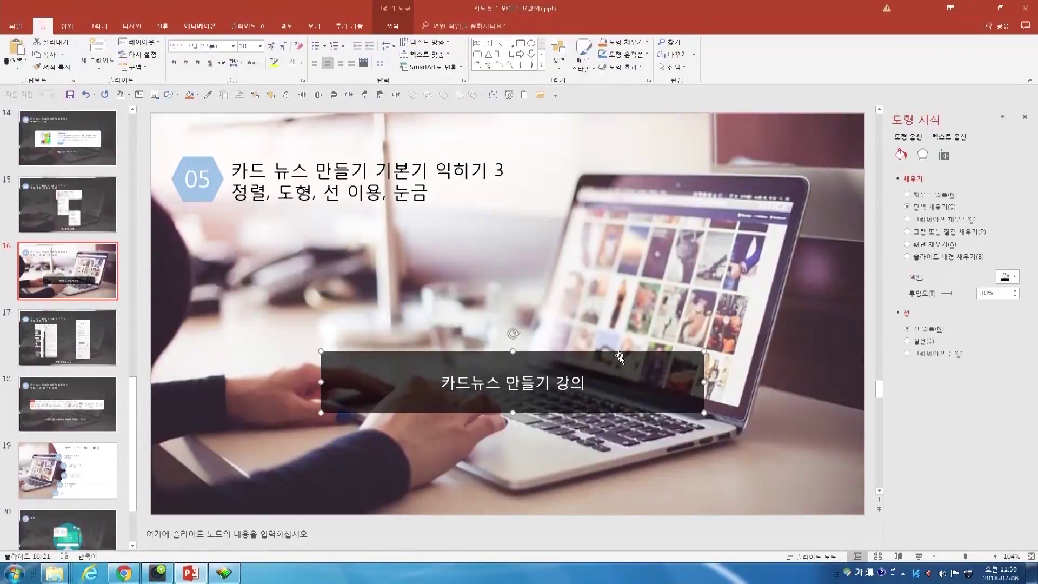
{"action": "left_click_drag", "start_coordinate": [703, 350], "coordinate": [585, 358]}
{"action": "left_click", "coordinate": [481, 369], "text": "shift"}
{"action": "left_click", "coordinate": [559, 54]}
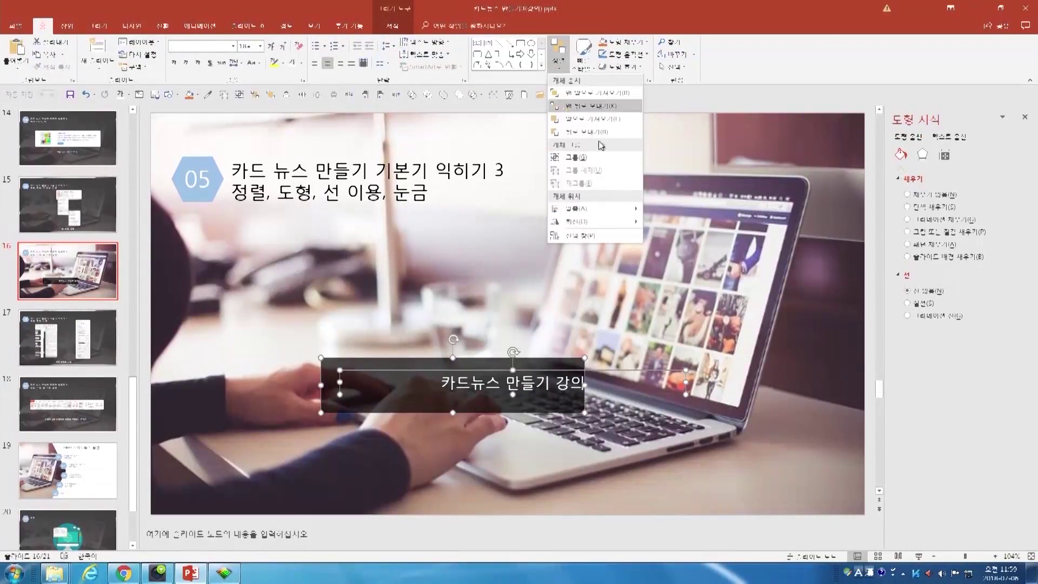
{"action": "mouse_move", "coordinate": [618, 208]}
{"action": "left_click", "coordinate": [687, 223]}
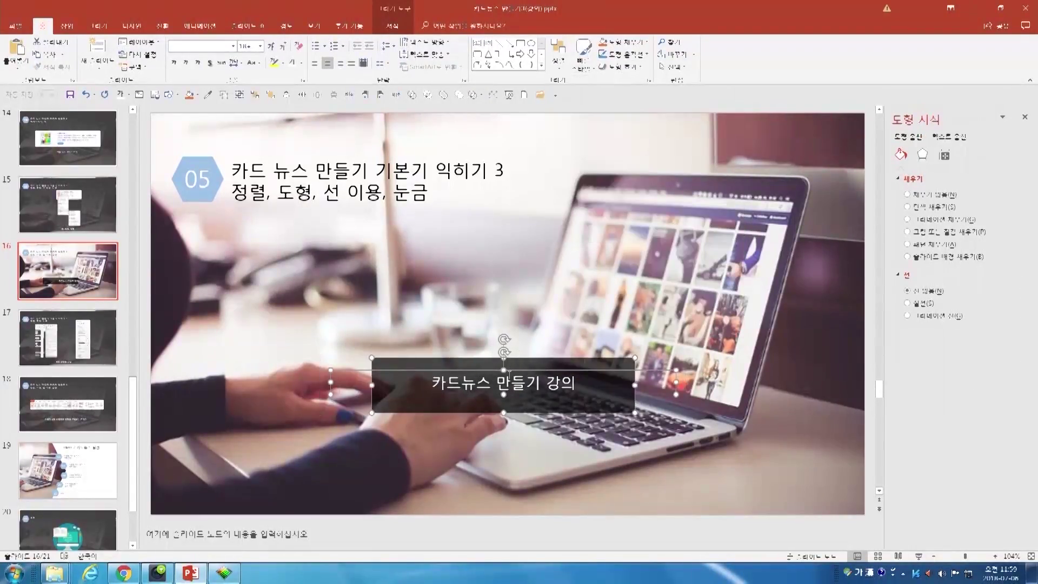
Reduce the dark rectangle's height from below and align it and the caption to a common vertical middle.
{"action": "left_click", "coordinate": [536, 364]}
{"action": "left_click_drag", "start_coordinate": [503, 413], "coordinate": [504, 394]}
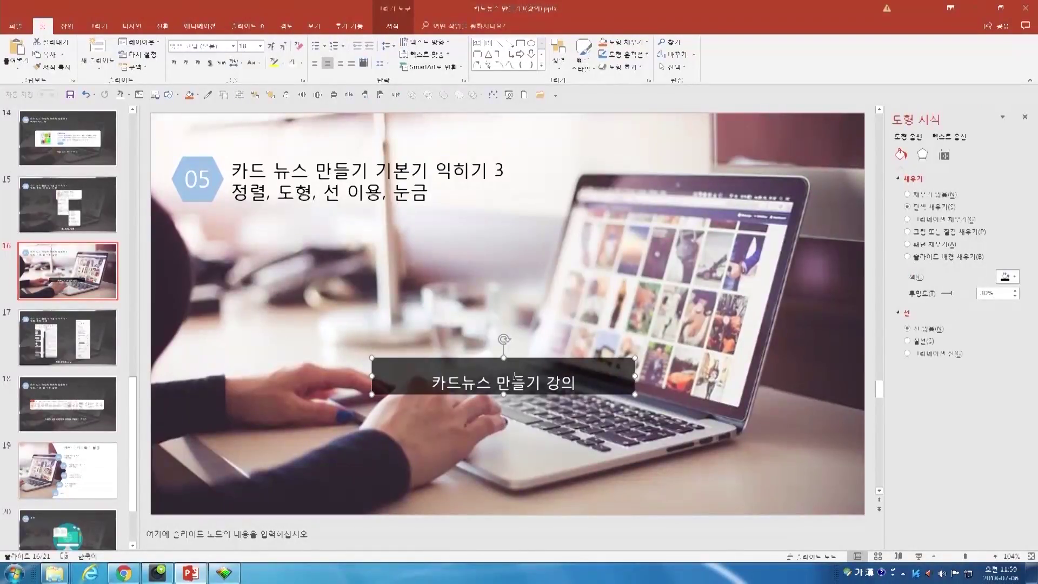
{"action": "left_click", "coordinate": [514, 373], "text": "shift"}
{"action": "left_click", "coordinate": [559, 54]}
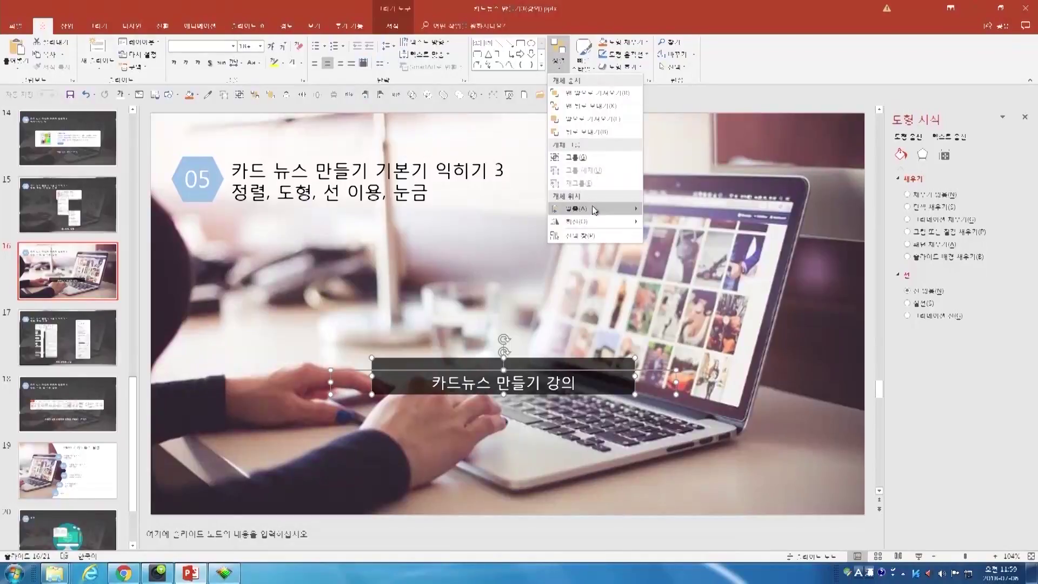
{"action": "mouse_move", "coordinate": [594, 207]}
{"action": "left_click", "coordinate": [674, 263]}
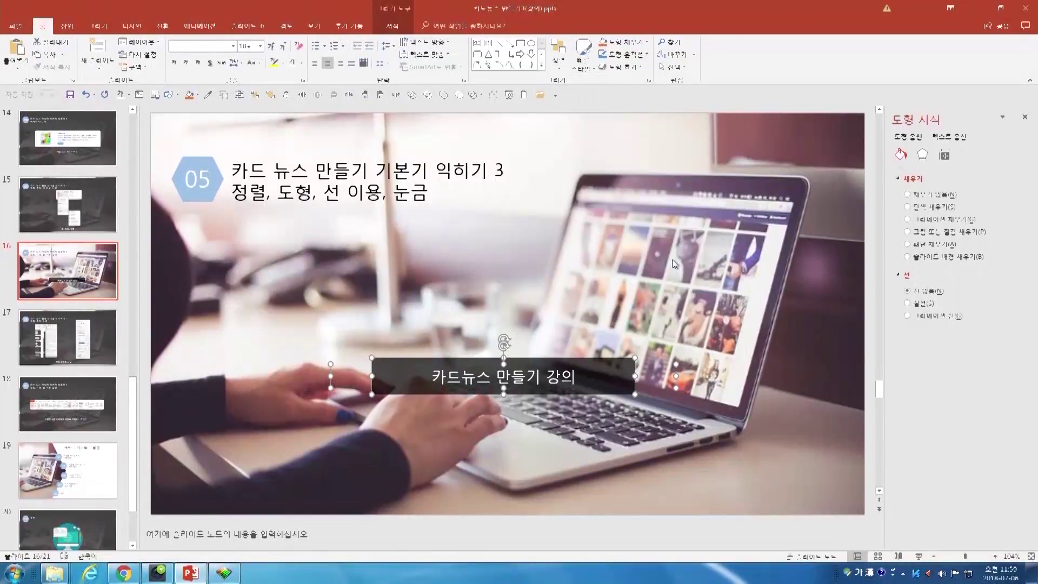
Move the caption 카드뉴스 만들기 강의 together with its dark rectangle down to the lower part of the slide.
{"action": "left_click_drag", "start_coordinate": [520, 359], "coordinate": [528, 444]}
{"action": "left_click", "coordinate": [360, 332]}
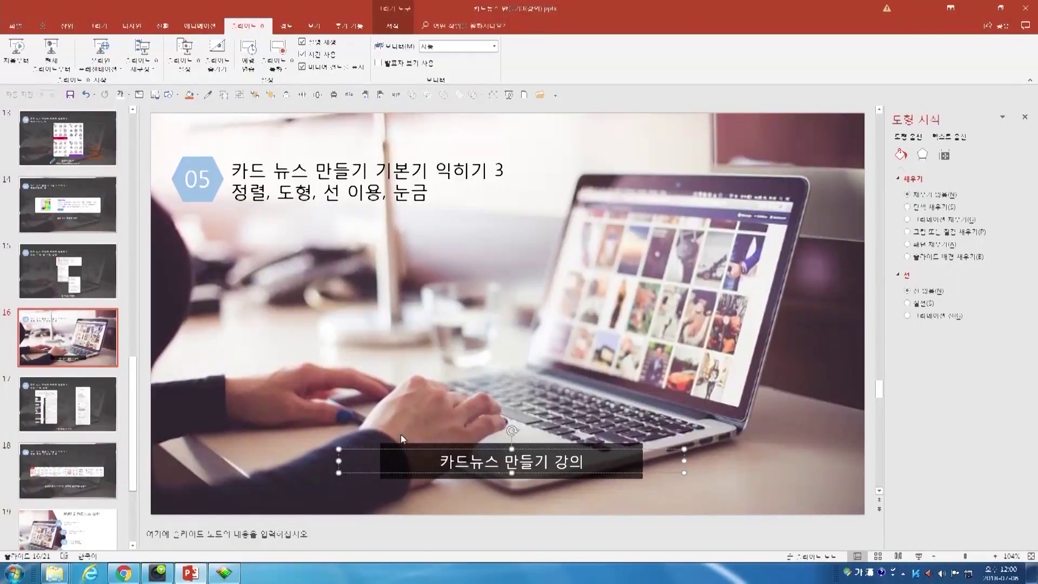
{"action": "left_click_drag", "start_coordinate": [452, 469], "coordinate": [322, 146]}
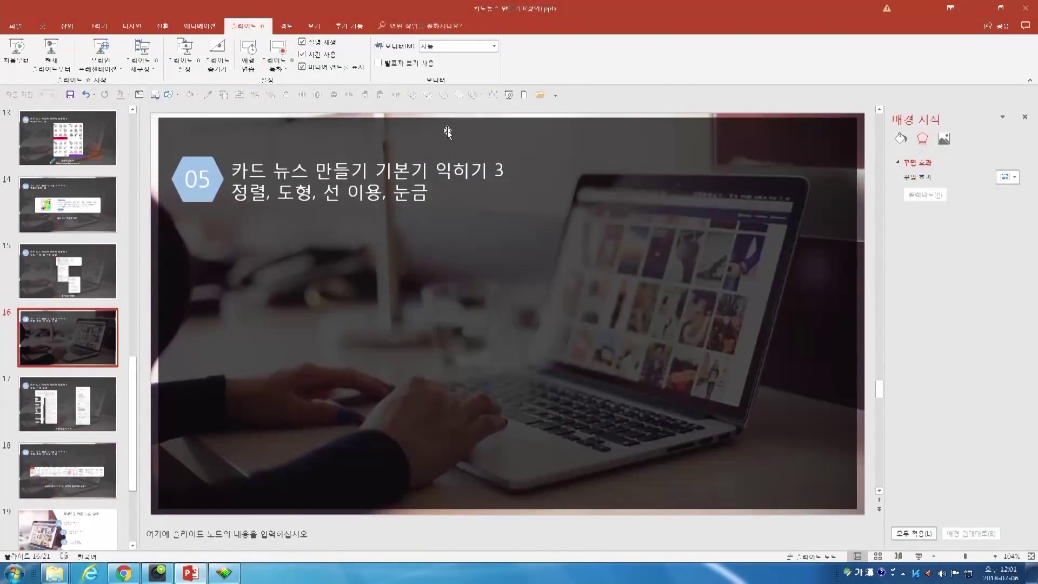
Give the dark overlay covering the whole slide a gradient fill and choose a gradient direction.
{"action": "left_click", "coordinate": [781, 222]}
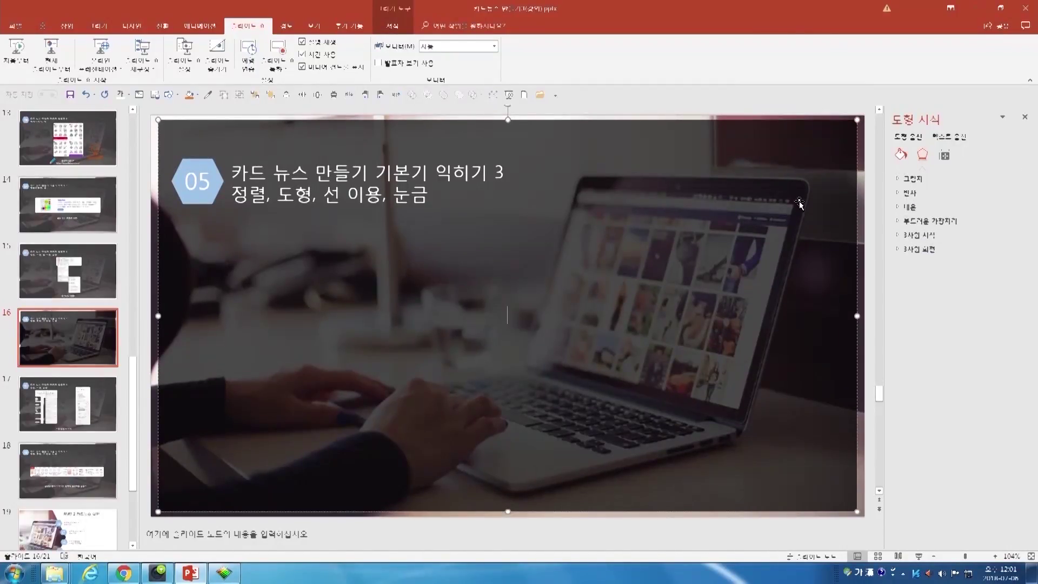
{"action": "left_click", "coordinate": [901, 155]}
{"action": "left_click", "coordinate": [1007, 309]}
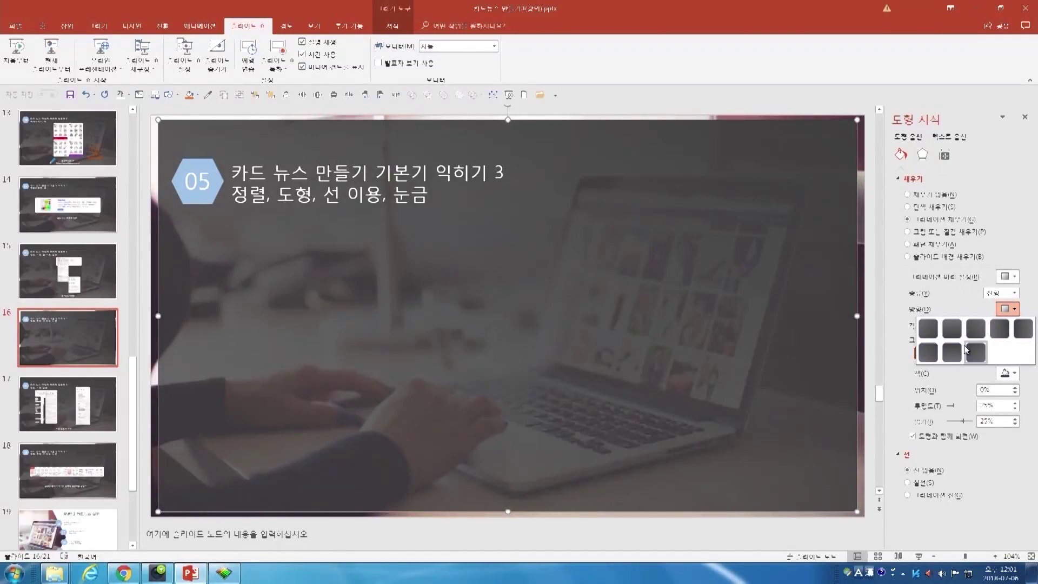
{"action": "left_click", "coordinate": [992, 338]}
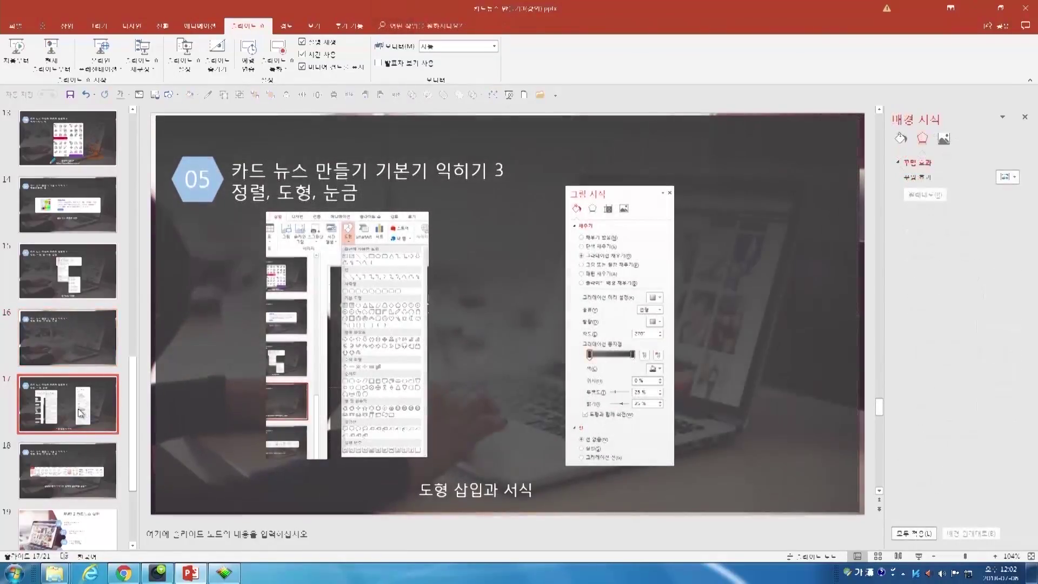
On slide 18, turn on the gridlines and guides and shift the ribbon picture slightly down.
{"action": "left_click", "coordinate": [74, 465]}
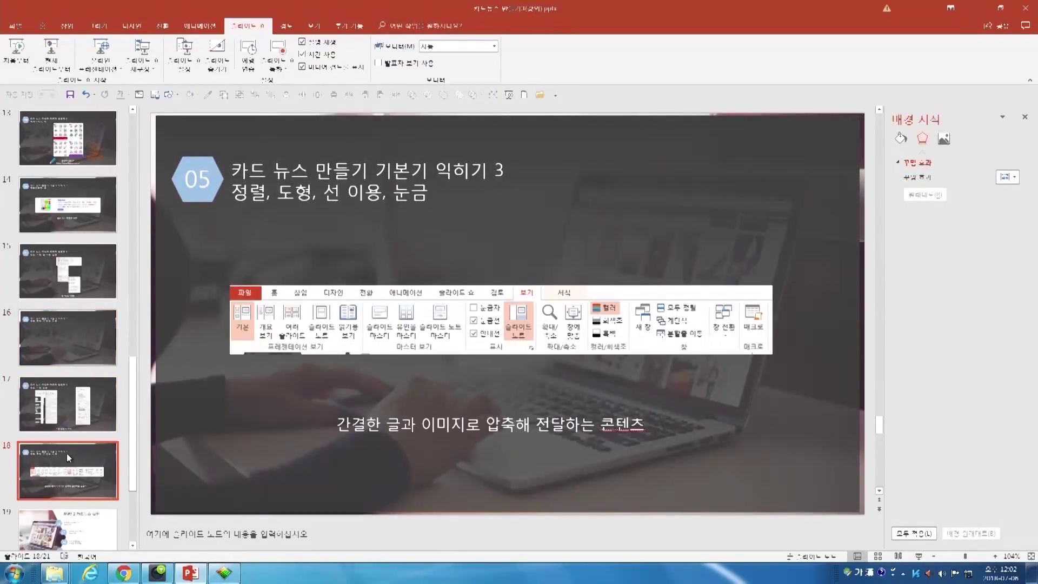
{"action": "scroll", "coordinate": [227, 54], "scroll_direction": "down", "scroll_amount": 2}
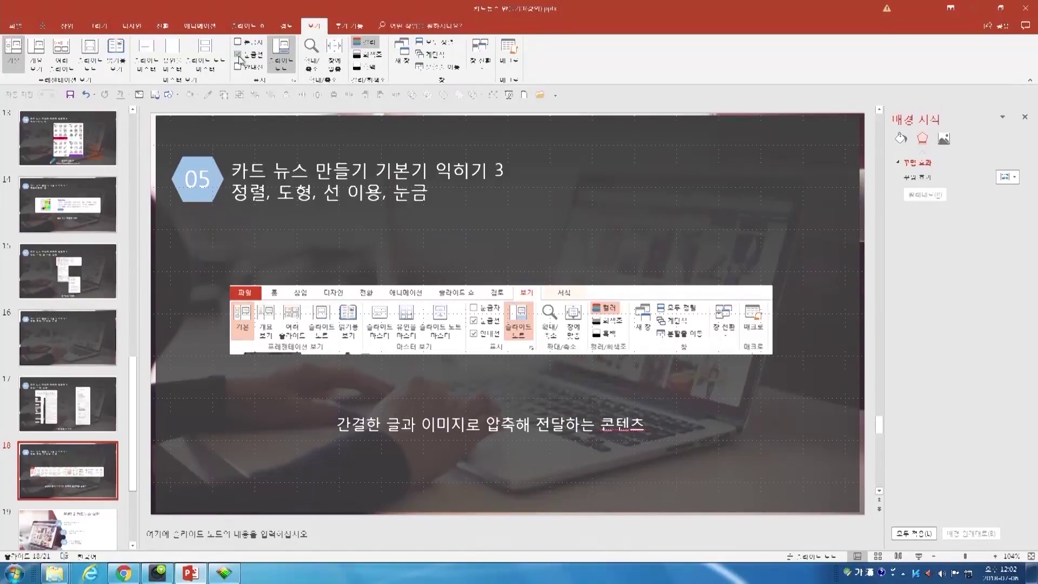
{"action": "mouse_move", "coordinate": [503, 337]}
{"action": "left_mouse_down"}
{"action": "mouse_move", "coordinate": [518, 297]}
{"action": "mouse_move", "coordinate": [493, 281]}
{"action": "mouse_move", "coordinate": [522, 271]}
{"action": "mouse_move", "coordinate": [527, 351]}
{"action": "mouse_move", "coordinate": [482, 352]}
{"action": "mouse_move", "coordinate": [483, 343]}
{"action": "mouse_move", "coordinate": [503, 346]}
{"action": "left_mouse_up"}
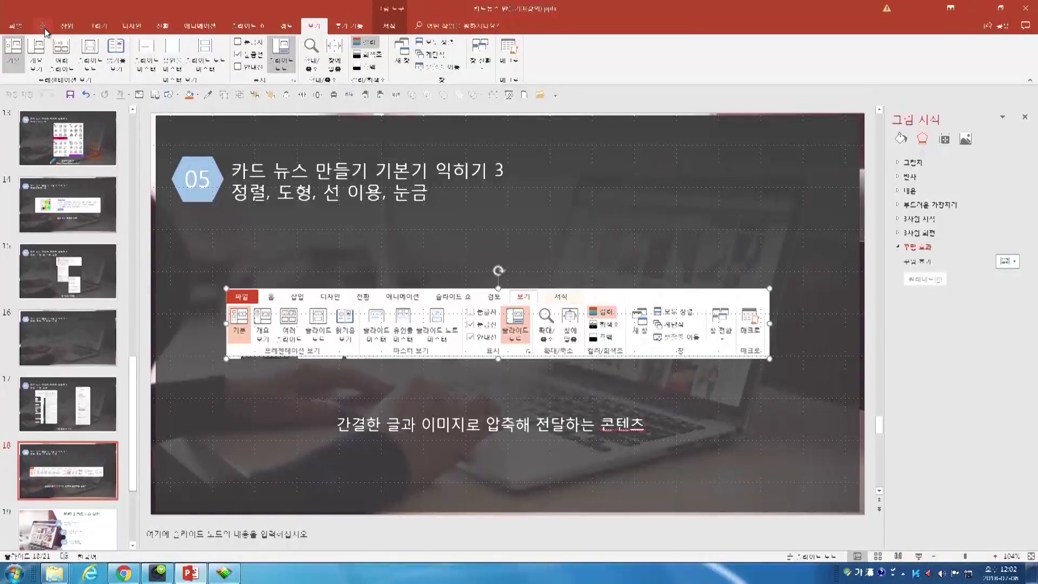
{"action": "left_click", "coordinate": [252, 68]}
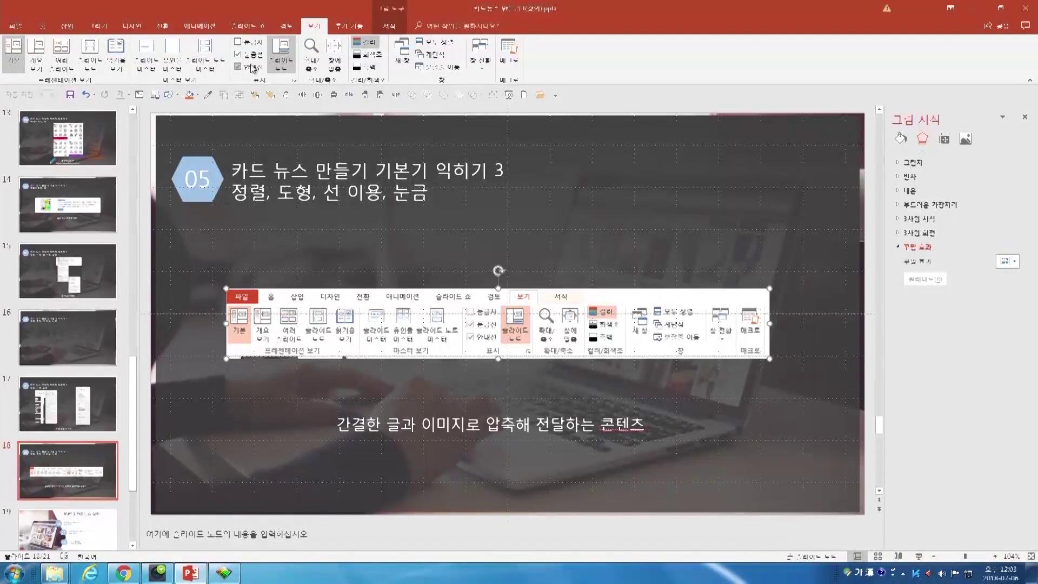
Move the ribbon picture off-centre on slide 18 and distribute it horizontally across the slide.
{"action": "left_click_drag", "start_coordinate": [530, 320], "coordinate": [567, 321]}
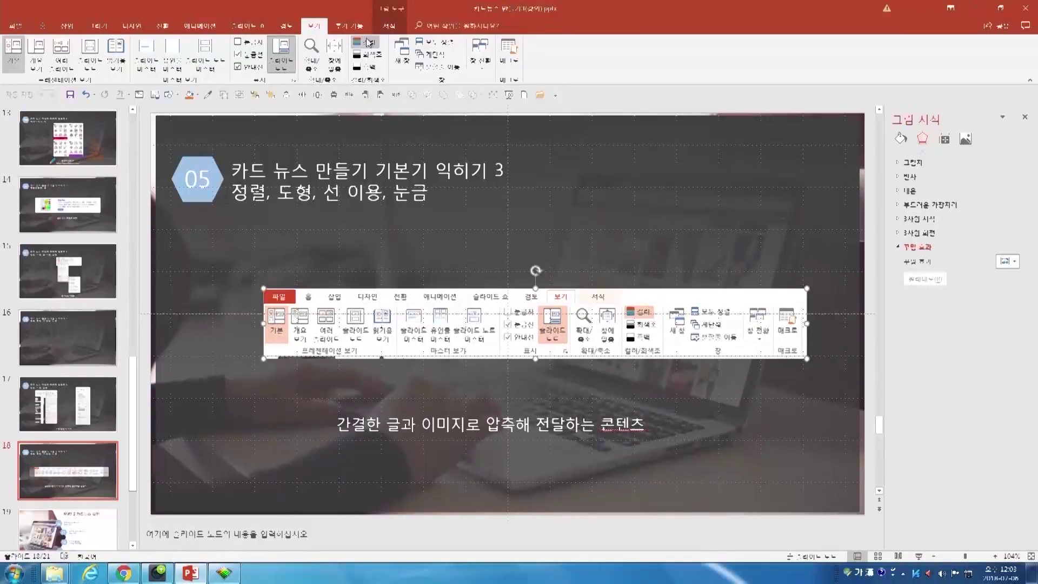
{"action": "left_click", "coordinate": [43, 26]}
{"action": "left_click", "coordinate": [562, 72]}
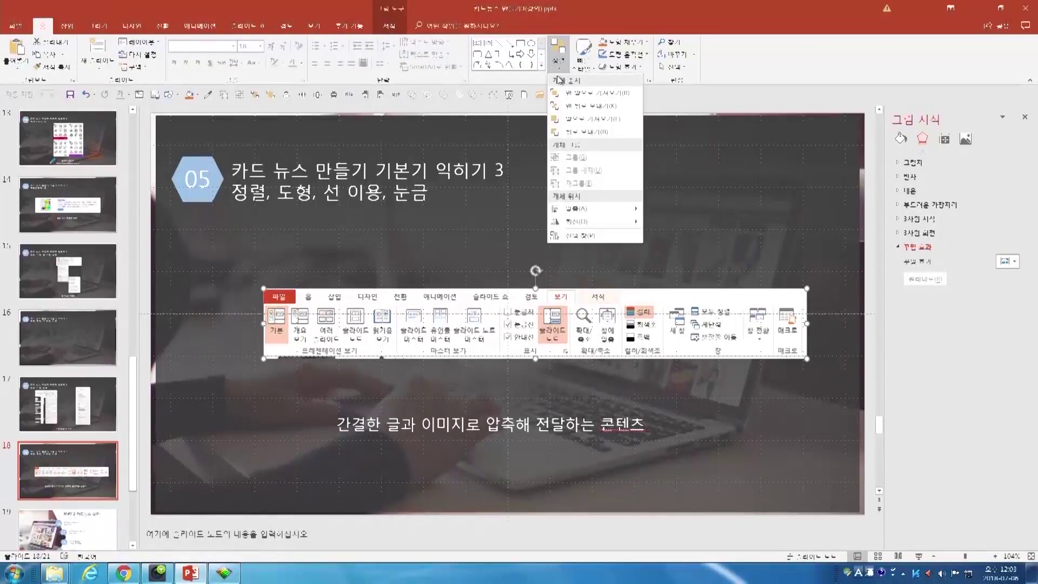
{"action": "mouse_move", "coordinate": [576, 209]}
{"action": "left_click", "coordinate": [684, 290]}
Align the ribbon picture to the slide's horizontal centre and start the slide show from slide 18.
{"action": "left_click", "coordinate": [558, 54]}
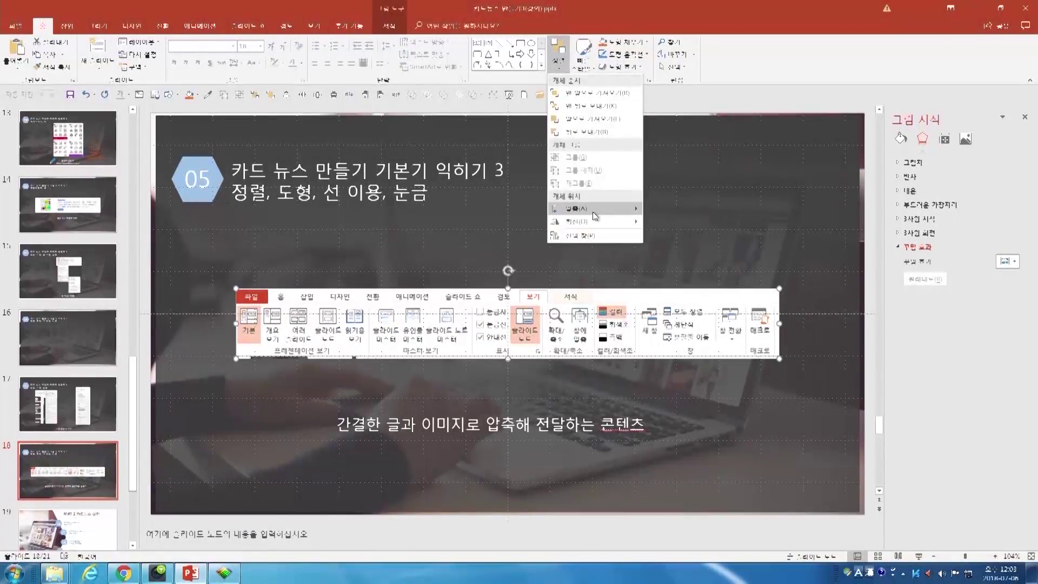
{"action": "mouse_move", "coordinate": [595, 215]}
{"action": "left_click", "coordinate": [692, 224]}
{"action": "key", "text": "shift+F5"}
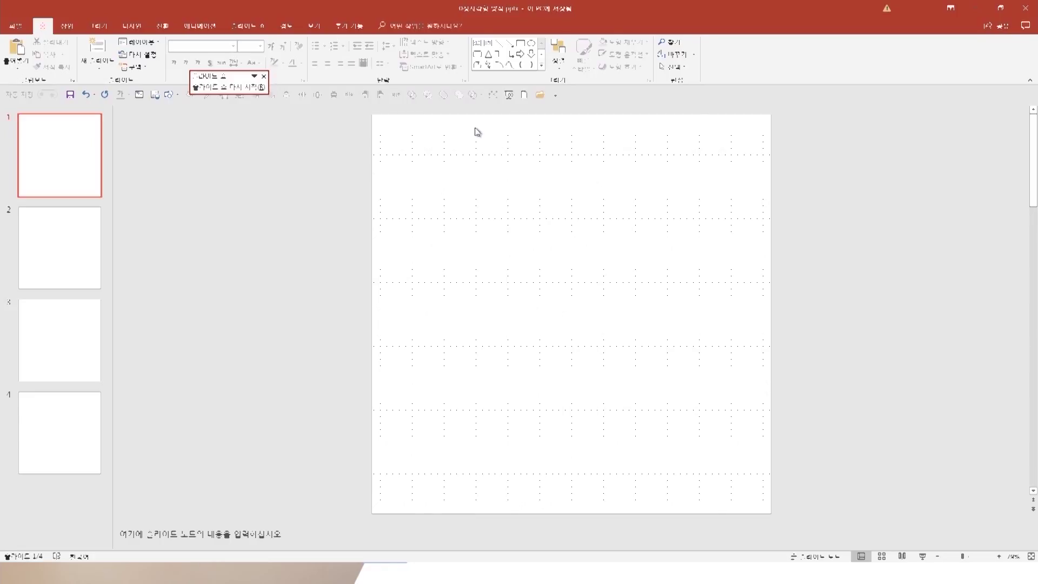
Paste the Eiffel Tower night picture onto the blank square slide 1 and place it, about 30.6 cm wide, flush with the slide's upper edge.
{"action": "right_click", "coordinate": [397, 184]}
{"action": "left_click", "coordinate": [181, 248]}
{"action": "key", "text": "ctrl+v"}
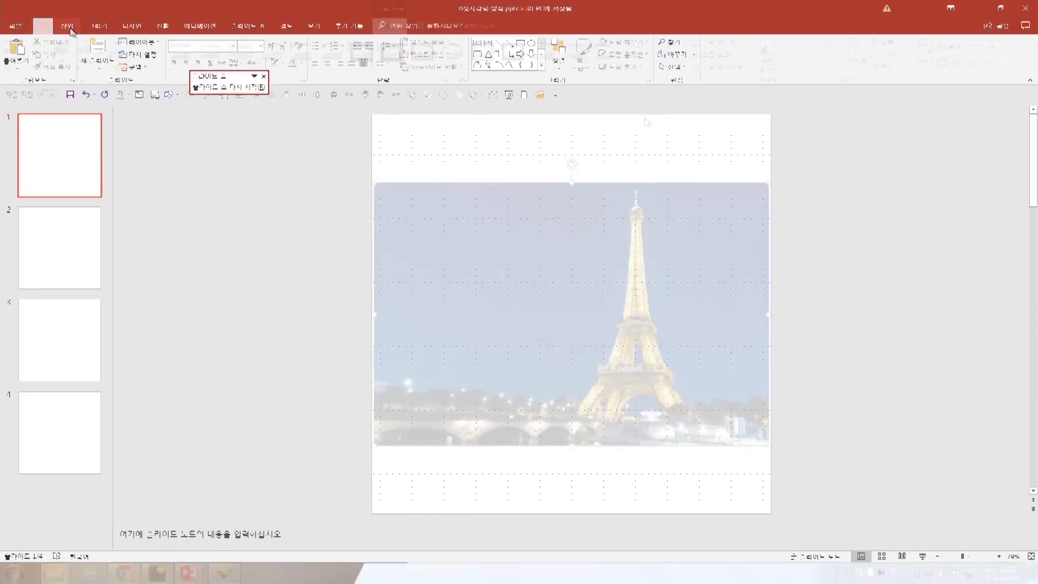
{"action": "left_click_drag", "start_coordinate": [605, 271], "coordinate": [603, 206]}
{"action": "left_click_drag", "start_coordinate": [603, 205], "coordinate": [605, 205]}
{"action": "left_click_drag", "start_coordinate": [596, 360], "coordinate": [596, 351]}
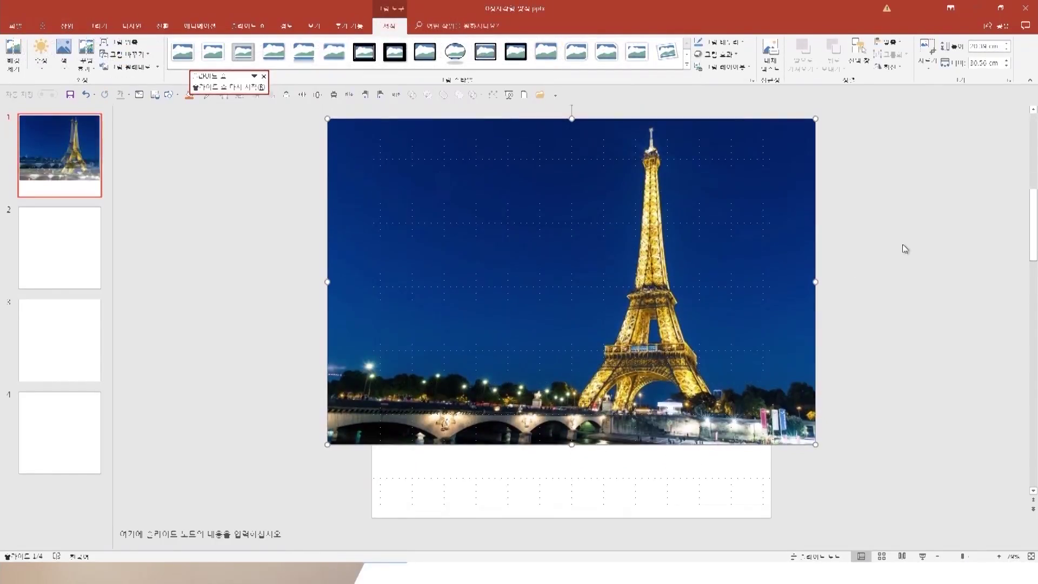
{"action": "left_click", "coordinate": [904, 249]}
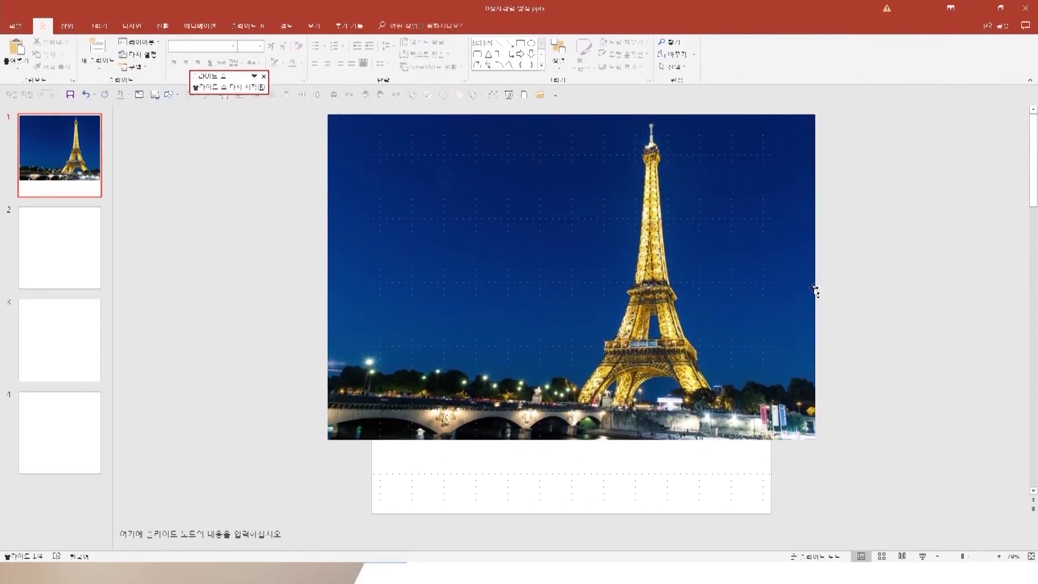
Crop both sides of the Eiffel Tower picture to the slide's edges, making it 25 cm wide.
{"action": "left_click", "coordinate": [537, 248]}
{"action": "left_click", "coordinate": [927, 64]}
{"action": "left_click", "coordinate": [941, 82]}
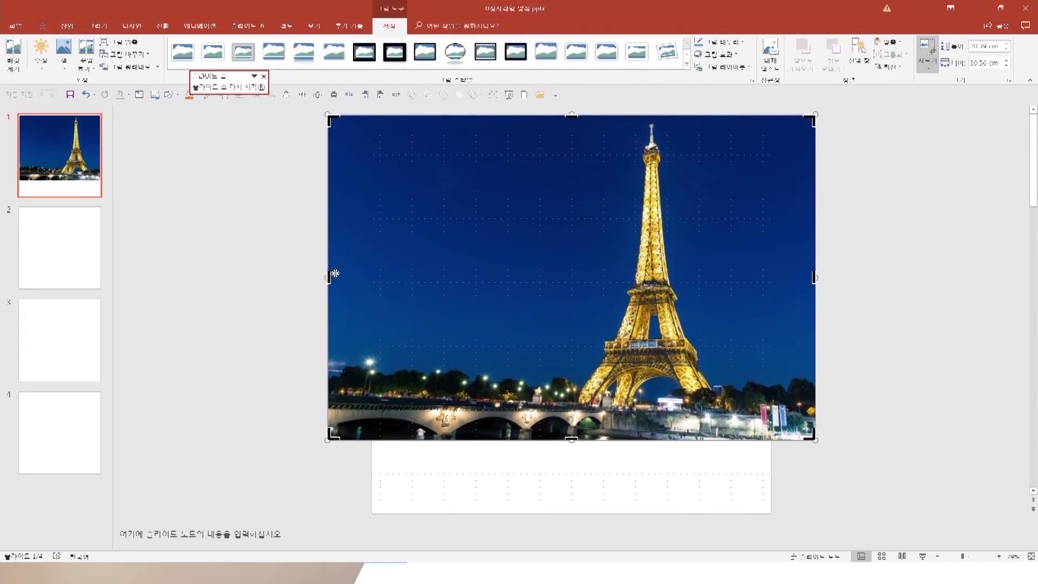
{"action": "left_click_drag", "start_coordinate": [328, 277], "coordinate": [373, 281]}
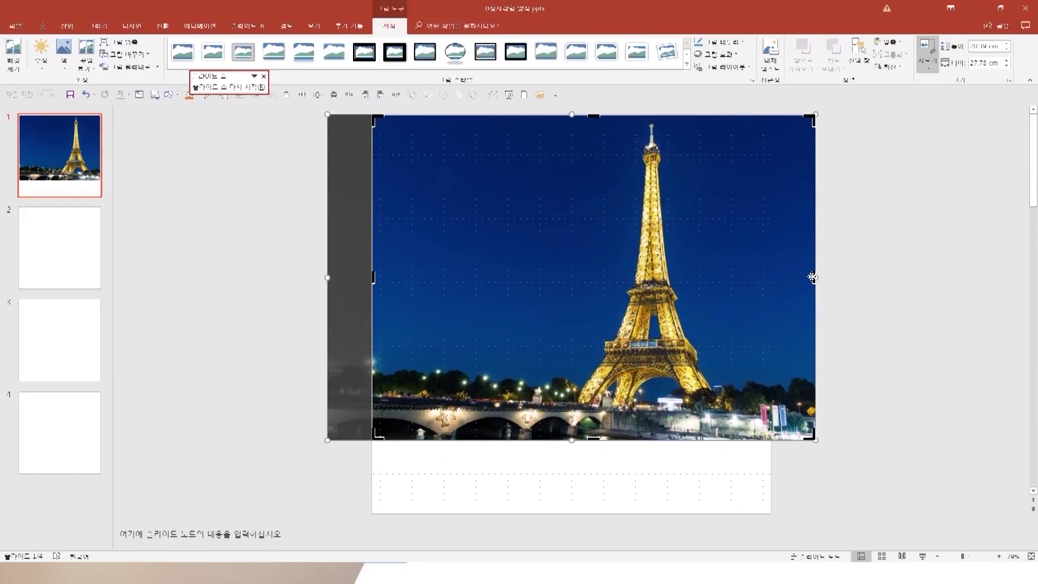
{"action": "left_click_drag", "start_coordinate": [814, 277], "coordinate": [769, 279]}
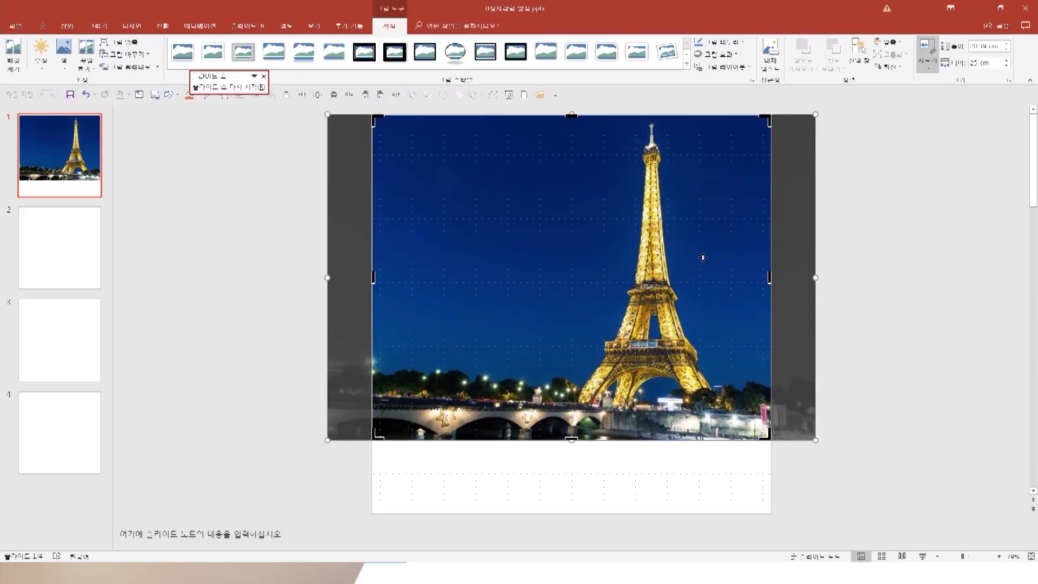
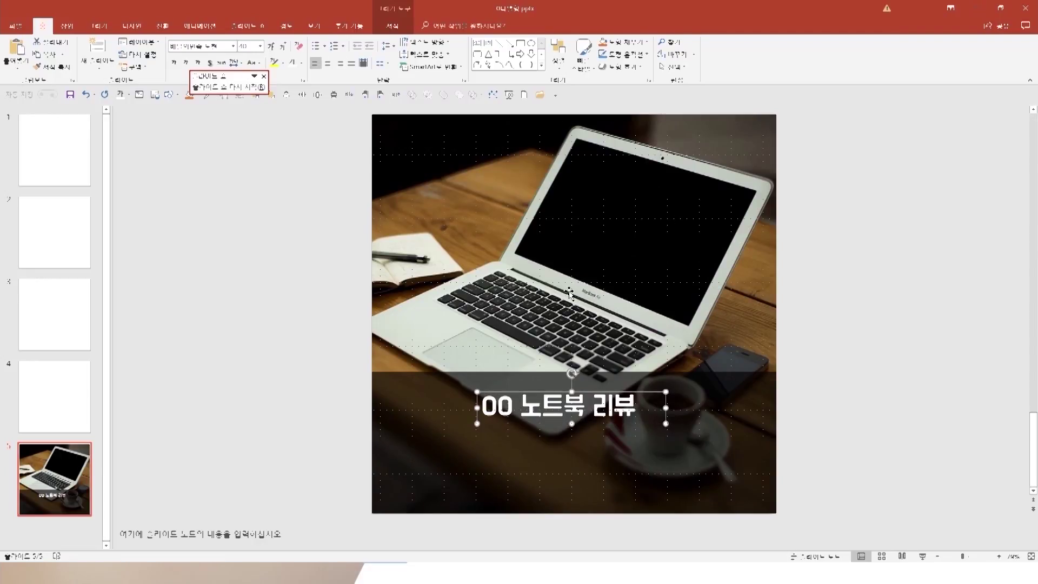
Add a wide text box below the title OO 노트북 리뷰 and paste the copied subtitle text into it.
{"action": "left_click", "coordinate": [280, 319]}
{"action": "left_click", "coordinate": [476, 42]}
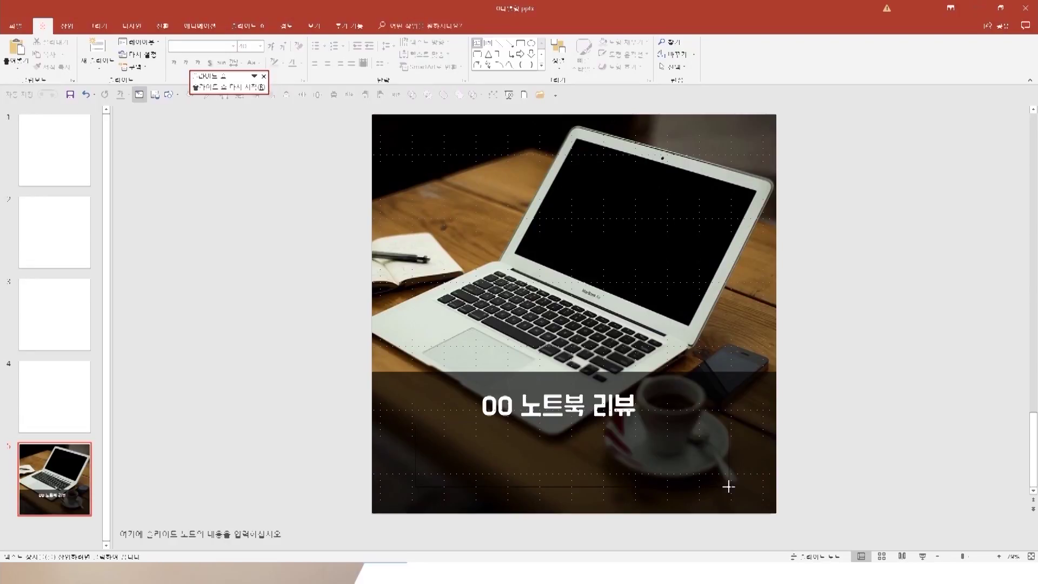
{"action": "left_click_drag", "start_coordinate": [728, 486], "coordinate": [728, 486]}
{"action": "key", "text": "ctrl+v"}
{"action": "key", "text": "Escape"}
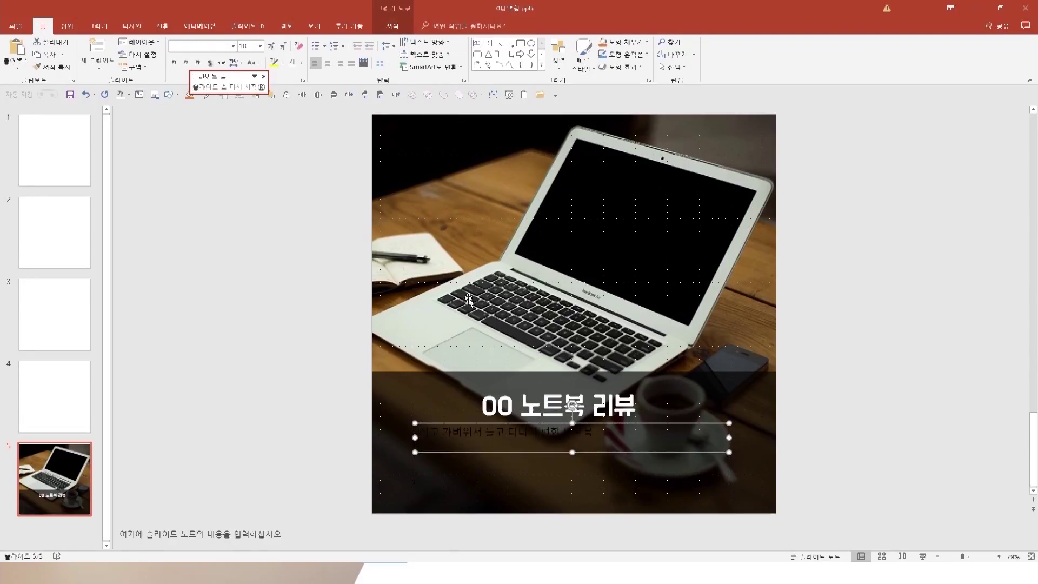
Colour the subtitle text white and add the lines 높은 가성비 and 학생들에게 추천 합니다 below it.
{"action": "left_click", "coordinate": [292, 63]}
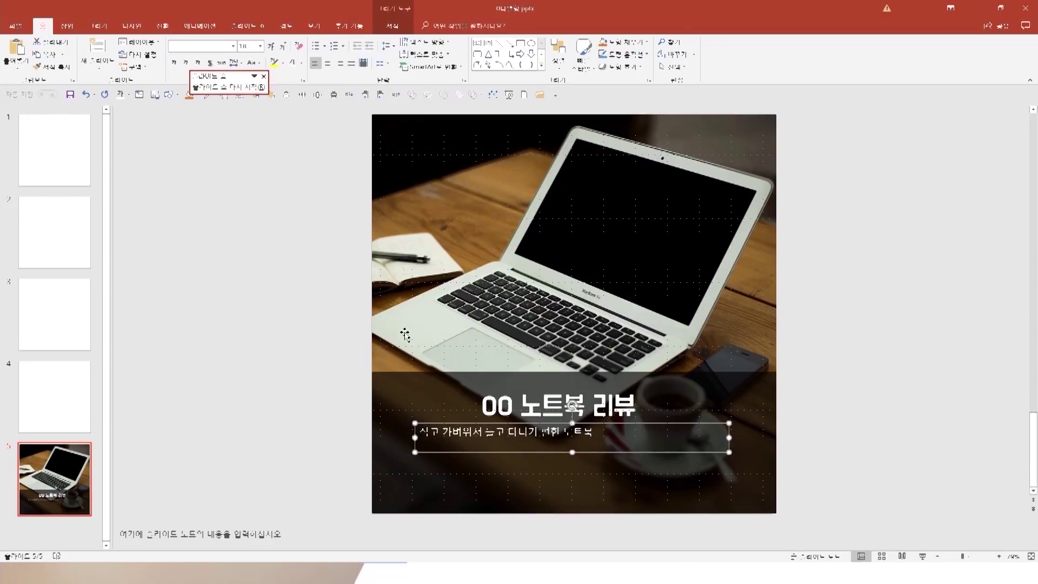
{"action": "left_click", "coordinate": [445, 440]}
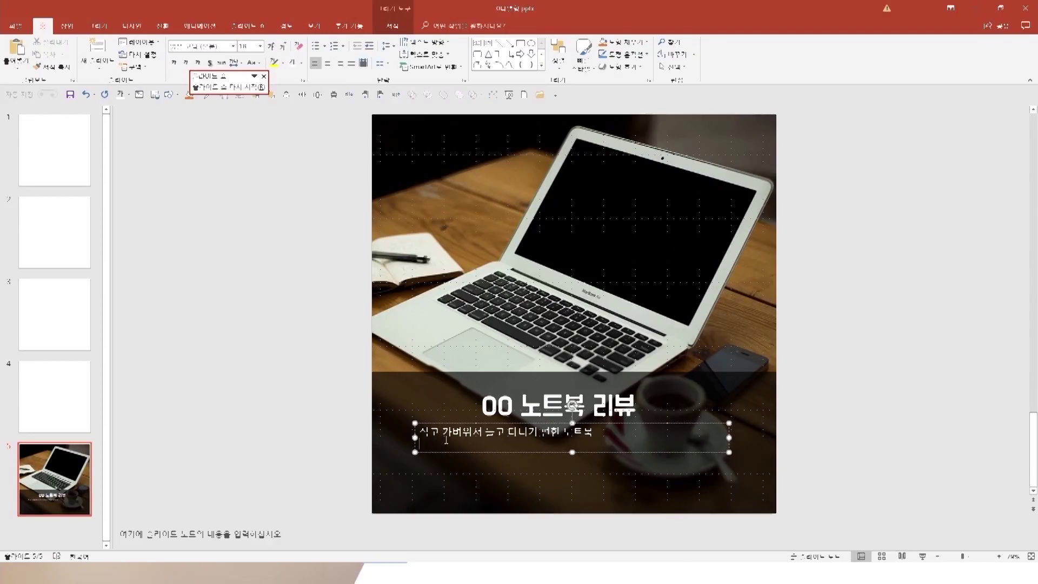
{"action": "type", "text": "높은 가성비"}
{"action": "key", "text": "Return"}
{"action": "type", "text": "학생들에게 추천 합니다"}
Centre the subtitle text and set its font to 나눔고딕 ExtraBold at 24 pt.
{"action": "left_click", "coordinate": [548, 422]}
{"action": "left_click", "coordinate": [327, 63]}
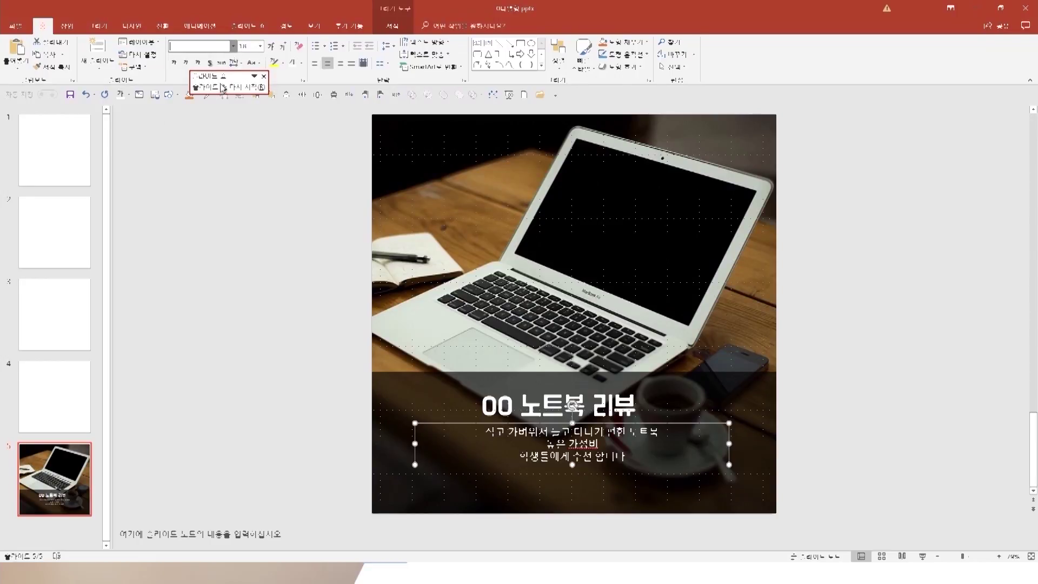
{"action": "left_click", "coordinate": [233, 46]}
{"action": "scroll", "coordinate": [243, 217], "scroll_direction": "down", "scroll_amount": 20}
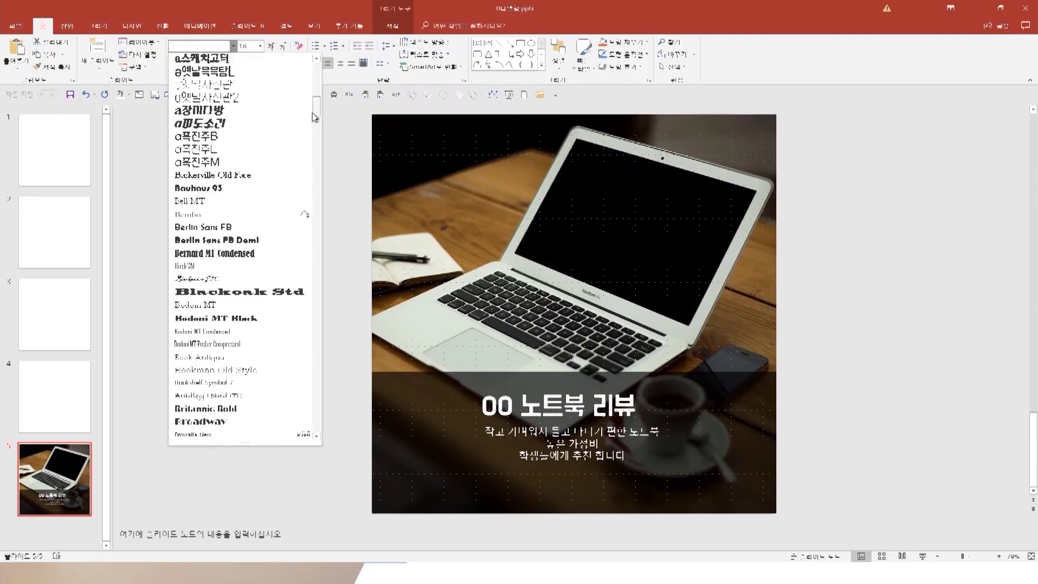
{"action": "left_click", "coordinate": [258, 234]}
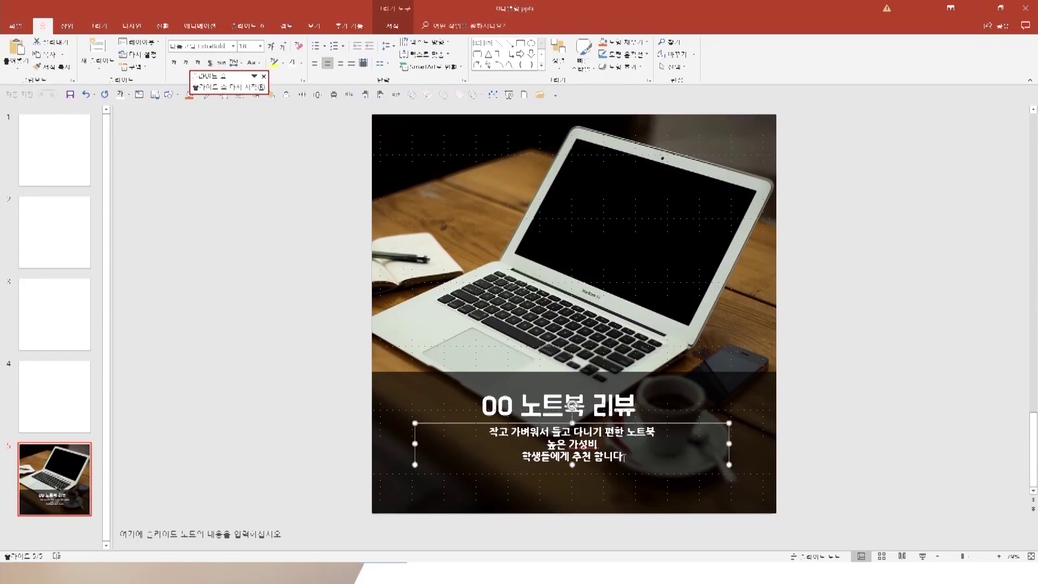
{"action": "left_click", "coordinate": [271, 47]}
{"action": "left_click", "coordinate": [272, 48]}
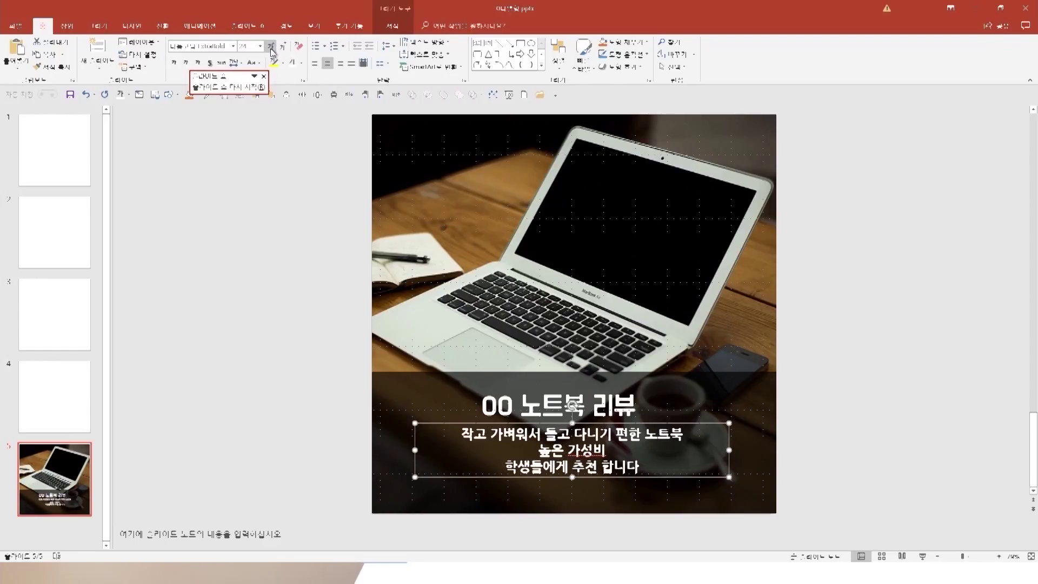
Place the subtitle box slightly lower beneath the title and align it to the slide's horizontal centre.
{"action": "left_click", "coordinate": [558, 54]}
{"action": "mouse_move", "coordinate": [579, 204]}
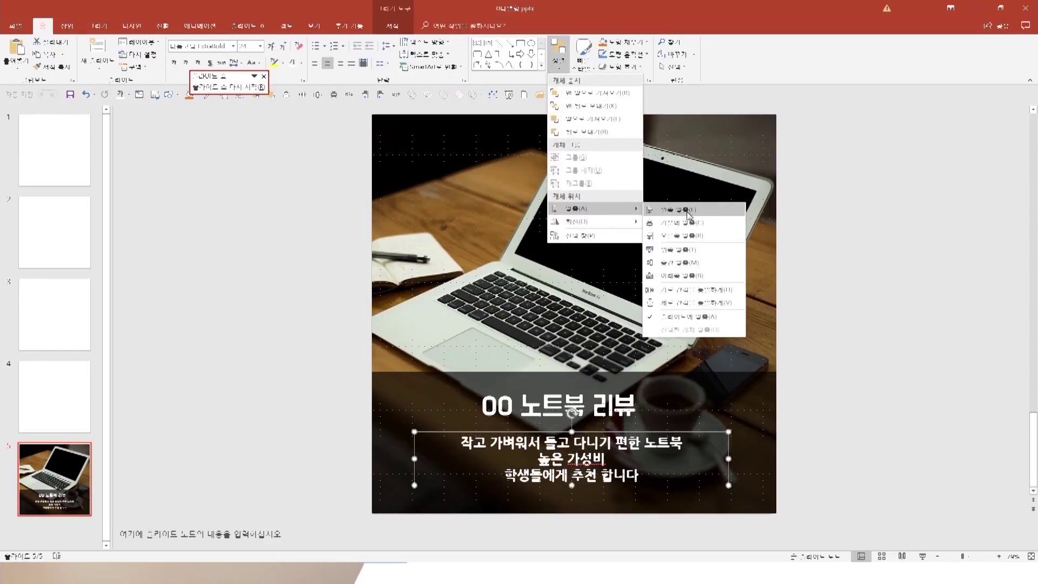
{"action": "left_click", "coordinate": [687, 224]}
Rearrange the subtitle's first two lines as 작고 가벼워서 들고 다니기 and 편한 노트북&높은 가성비.
{"action": "left_click", "coordinate": [588, 459]}
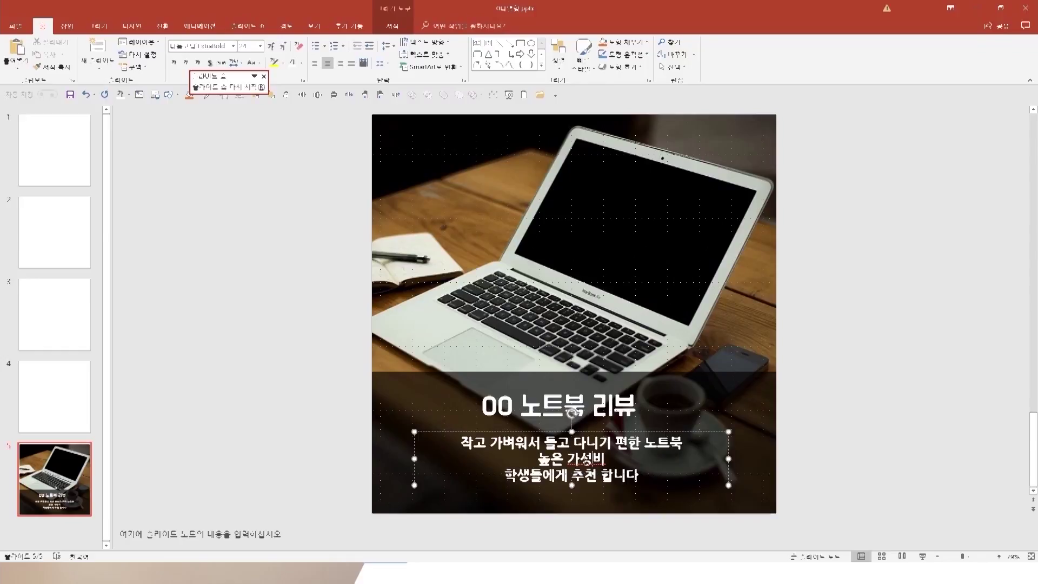
{"action": "right_click", "coordinate": [587, 461]}
{"action": "left_click", "coordinate": [570, 457]}
{"action": "key", "text": "BackSpace"}
{"action": "type", "text": "&높은 가성비"}
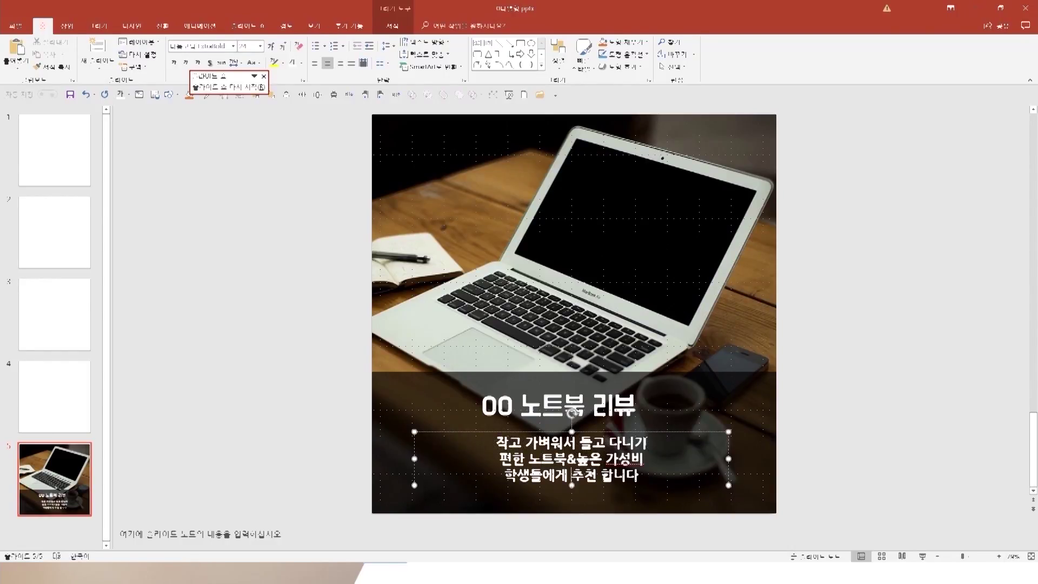
{"action": "key", "text": "Delete"}
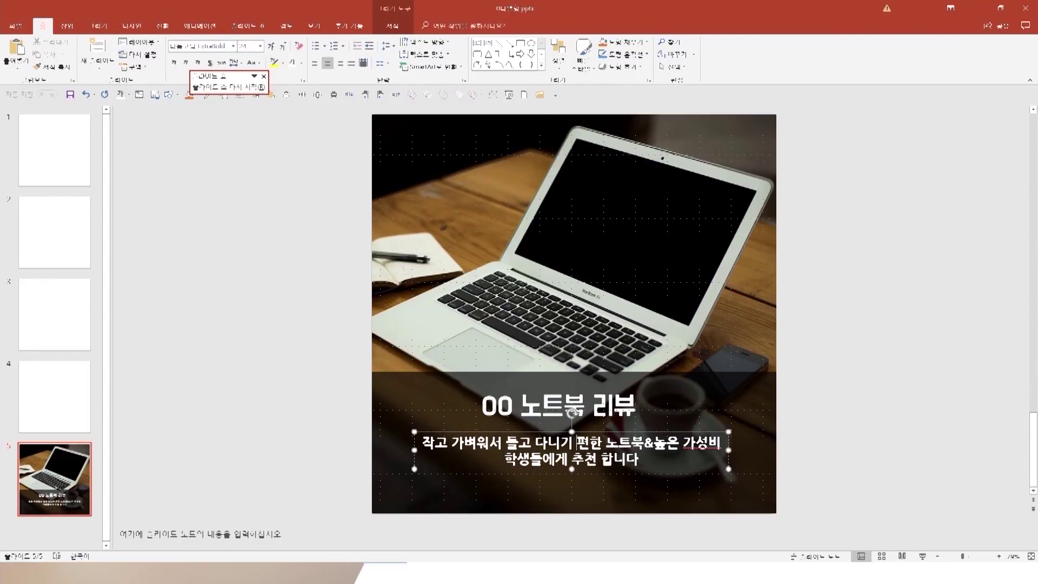
{"action": "key", "text": "Hangul"}
{"action": "key", "text": "Hangul"}
{"action": "key", "text": "Return"}
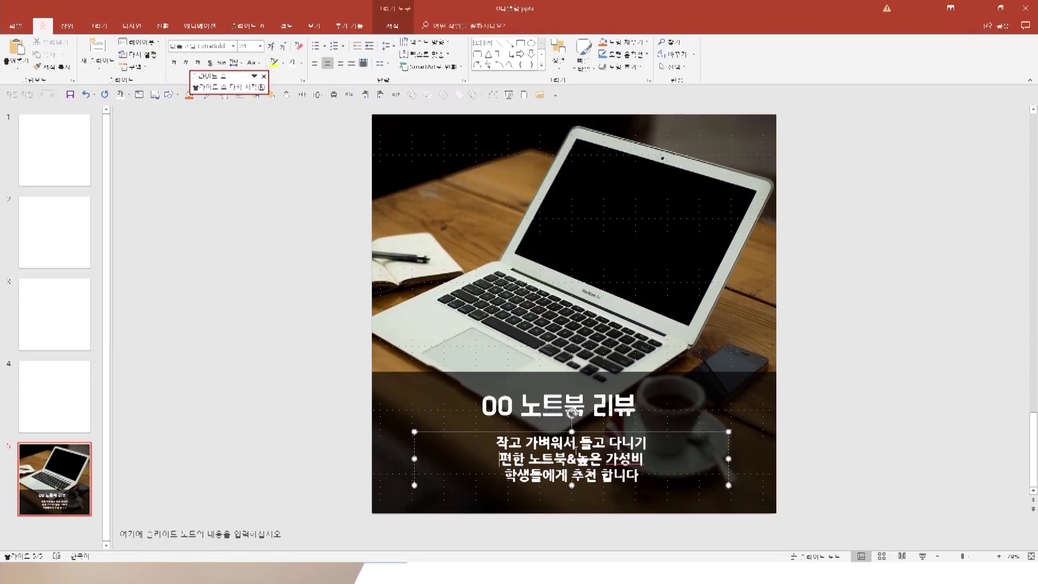
Align the title box and the subtitle box to the slide's horizontal centre.
{"action": "left_click", "coordinate": [593, 407]}
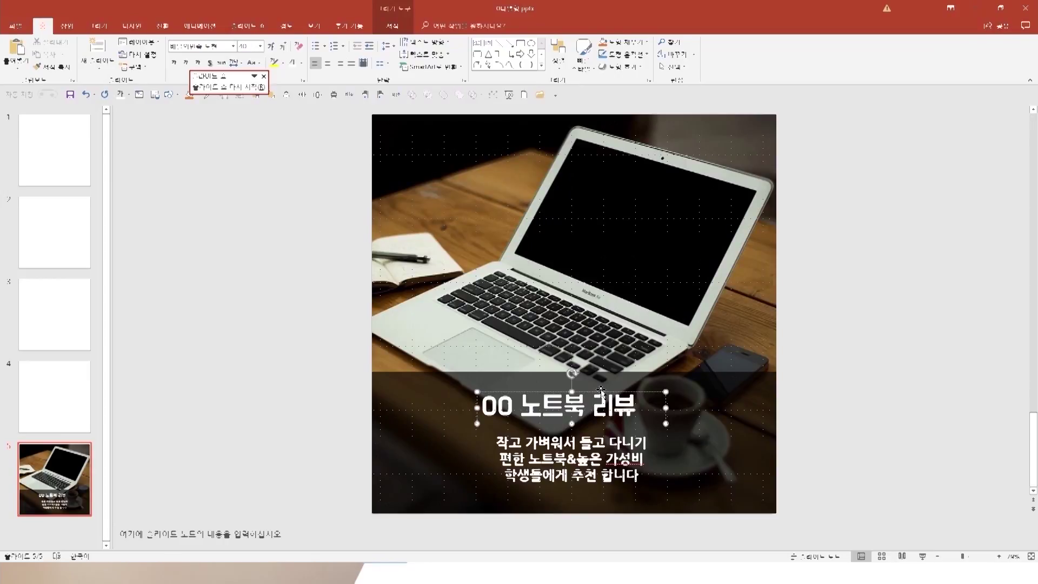
{"action": "left_click", "coordinate": [601, 389]}
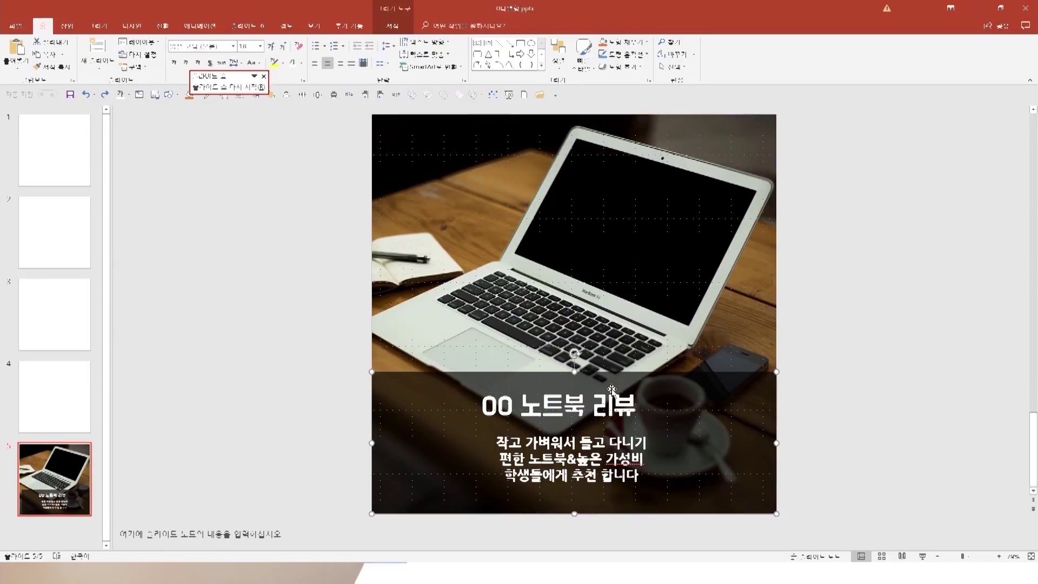
{"action": "left_click", "coordinate": [595, 392]}
{"action": "left_click", "coordinate": [558, 51]}
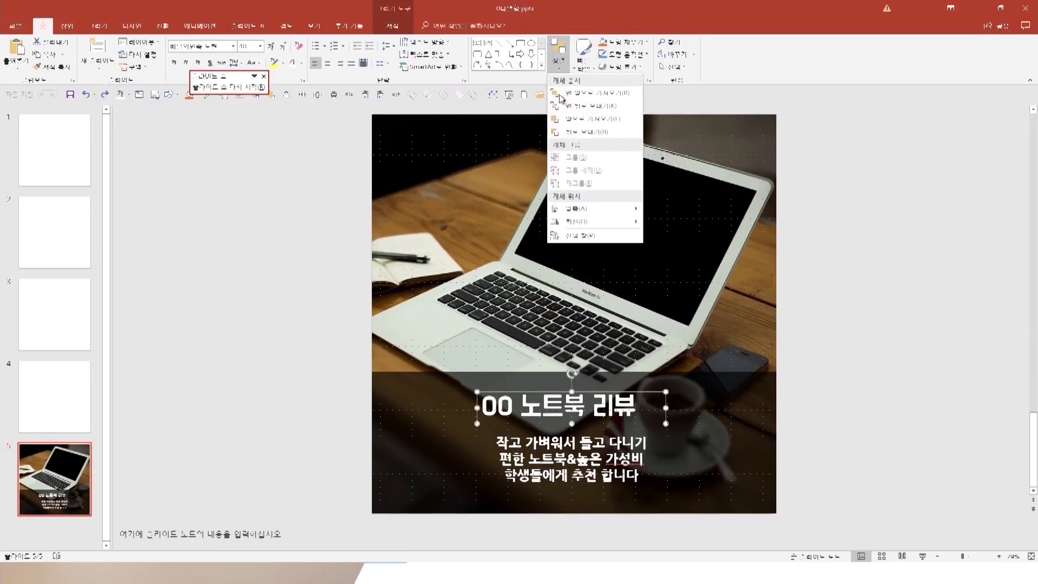
{"action": "mouse_move", "coordinate": [592, 217]}
{"action": "left_click", "coordinate": [676, 222]}
{"action": "left_click", "coordinate": [611, 433]}
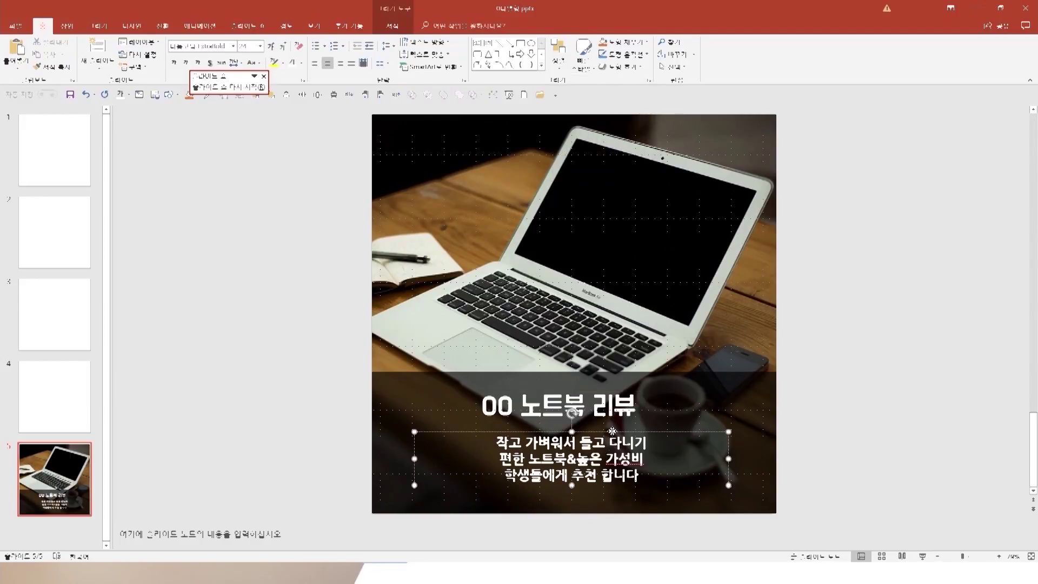
{"action": "left_click", "coordinate": [558, 52]}
{"action": "mouse_move", "coordinate": [590, 209]}
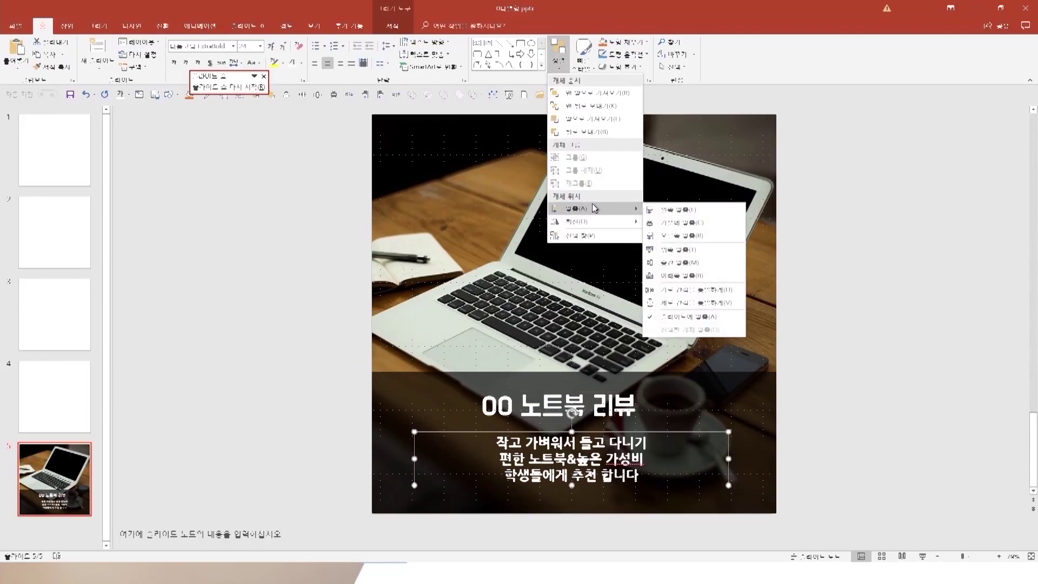
{"action": "left_click", "coordinate": [689, 226]}
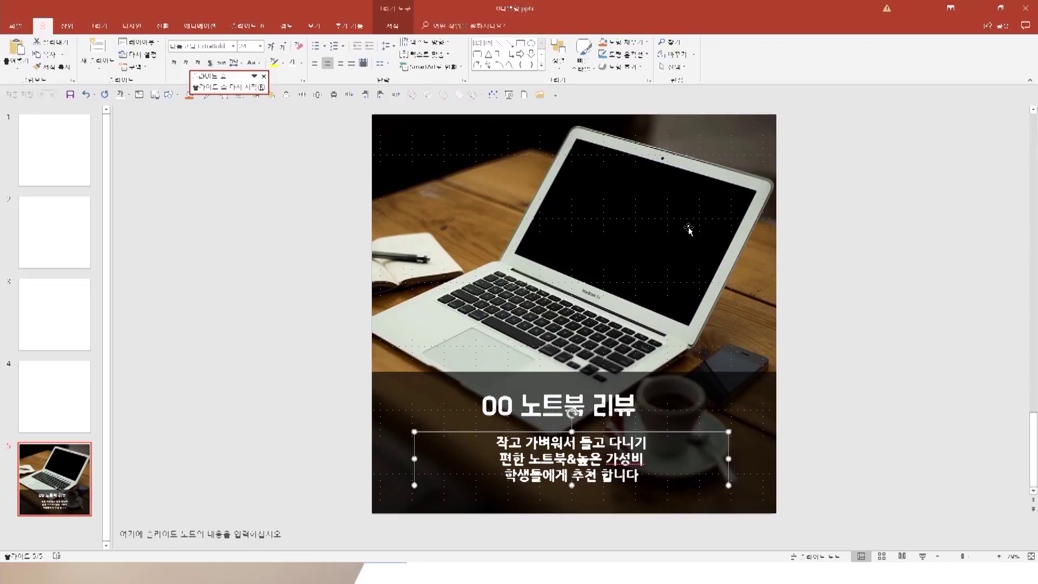
{"action": "left_click", "coordinate": [289, 247]}
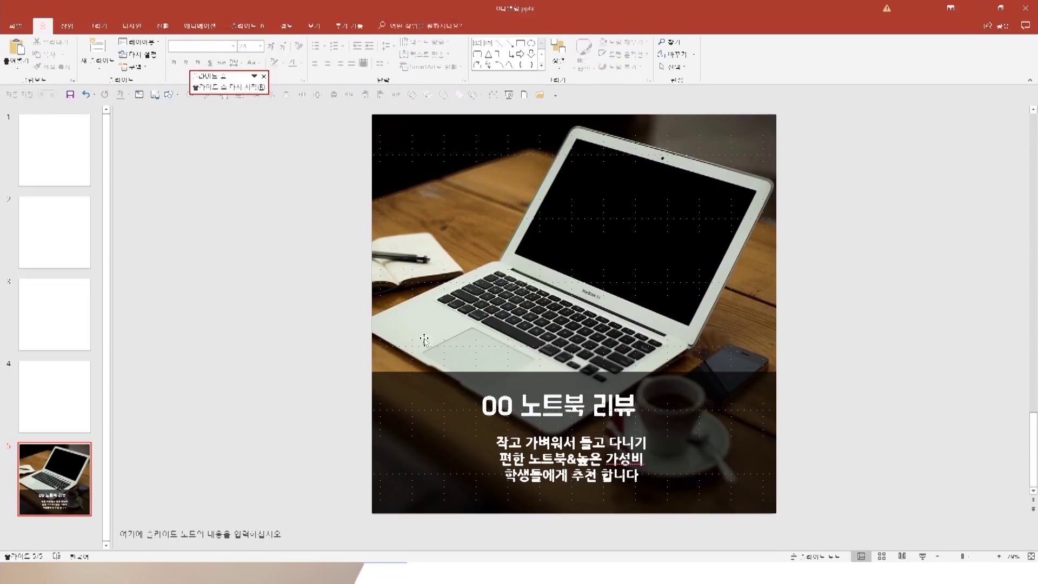
Centre the title text OO 노트북 리뷰 within its box and preview the slide as a slide show.
{"action": "left_click", "coordinate": [540, 403]}
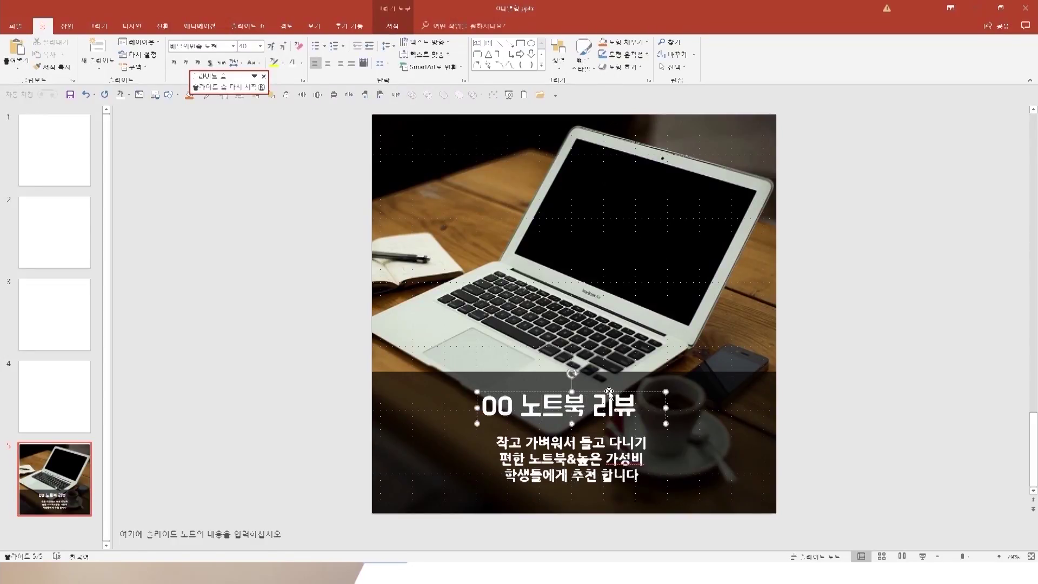
{"action": "left_click", "coordinate": [327, 64]}
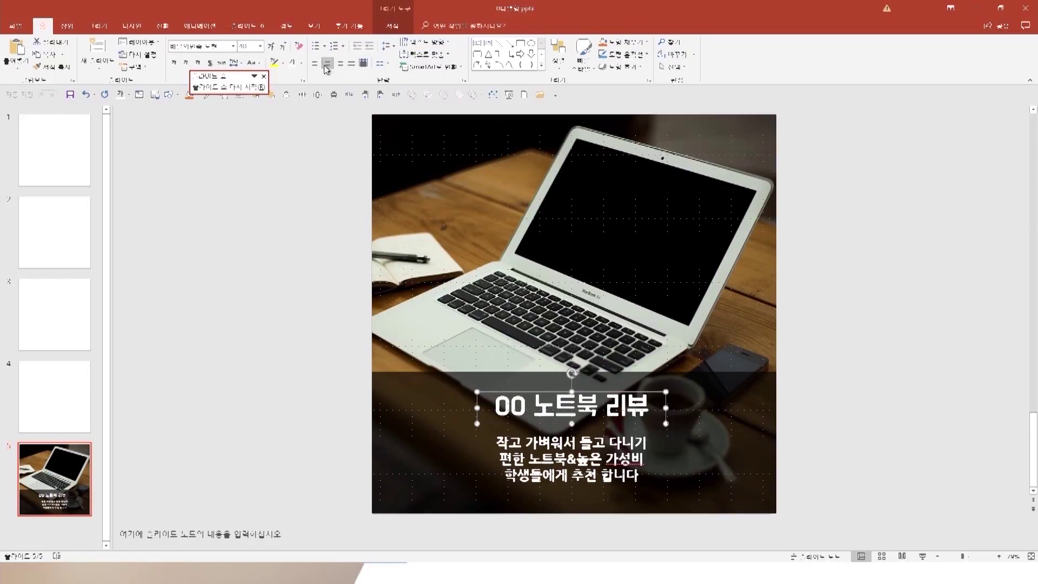
{"action": "left_click", "coordinate": [279, 389]}
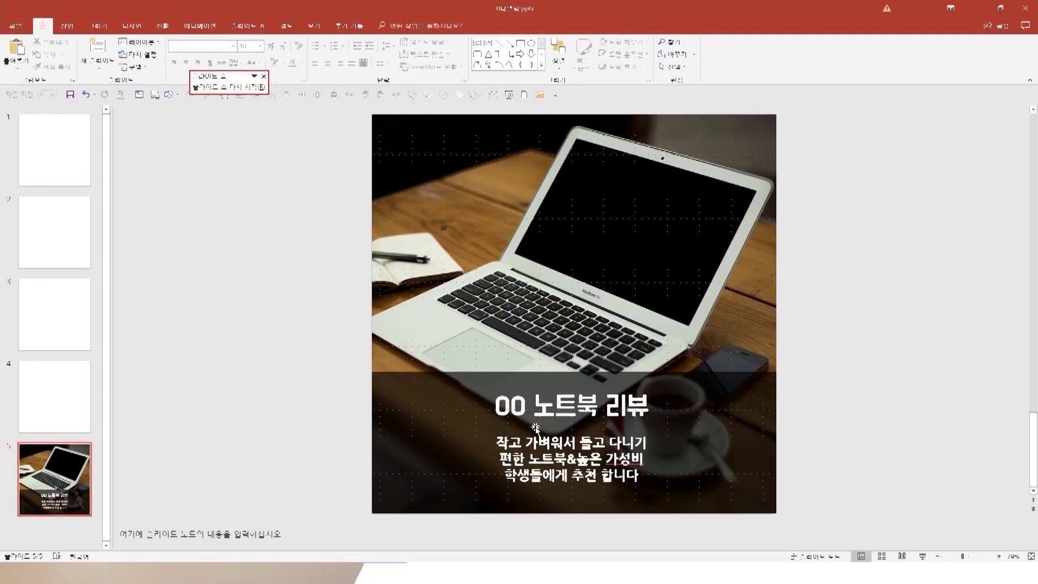
{"action": "key", "text": "shift+F5"}
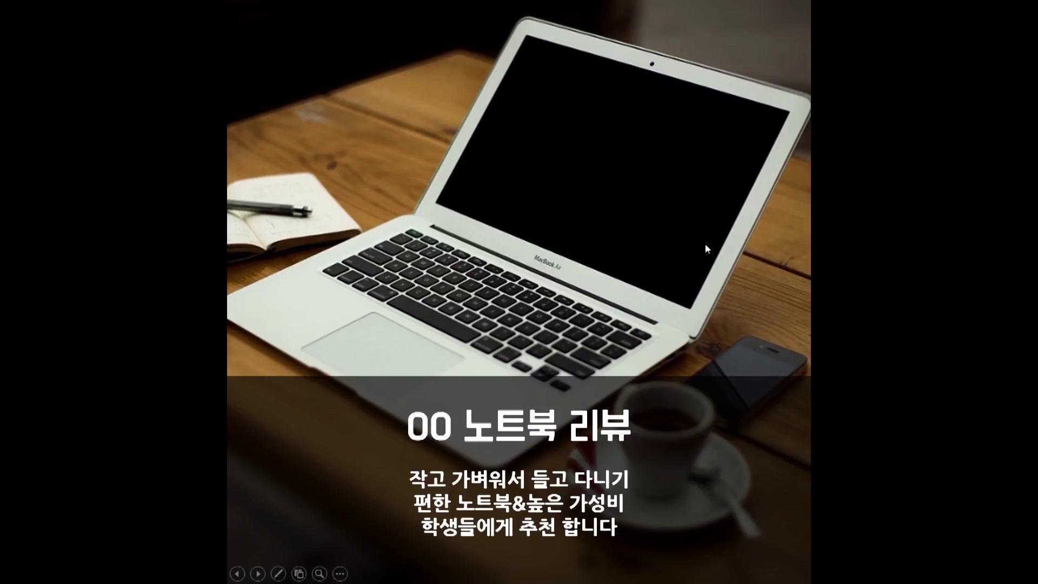
{"action": "key", "text": "Escape"}
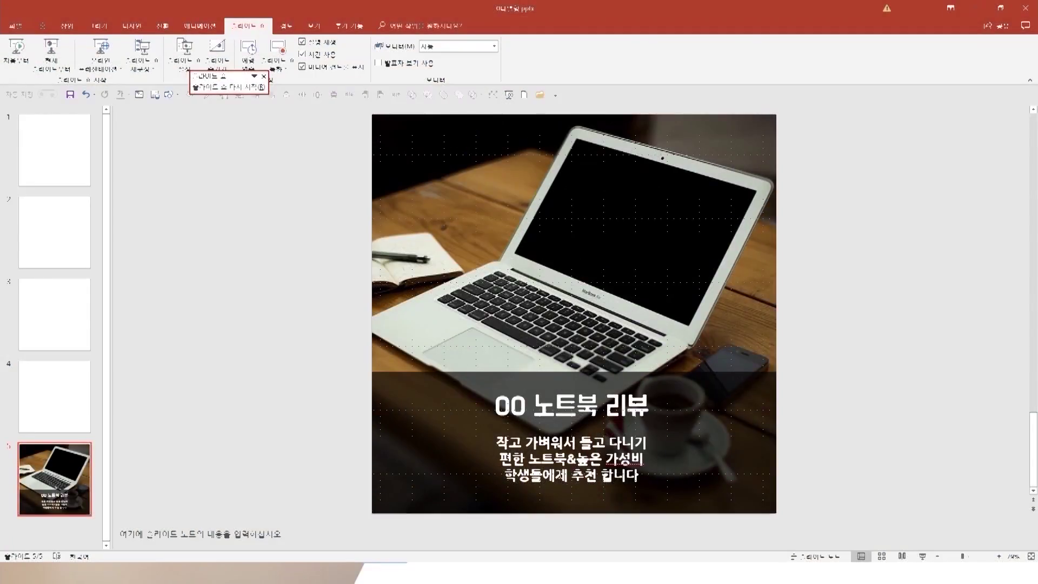
Colour the words 높은 가성비 in the subtitle yellow.
{"action": "left_click_drag", "start_coordinate": [579, 461], "coordinate": [642, 465]}
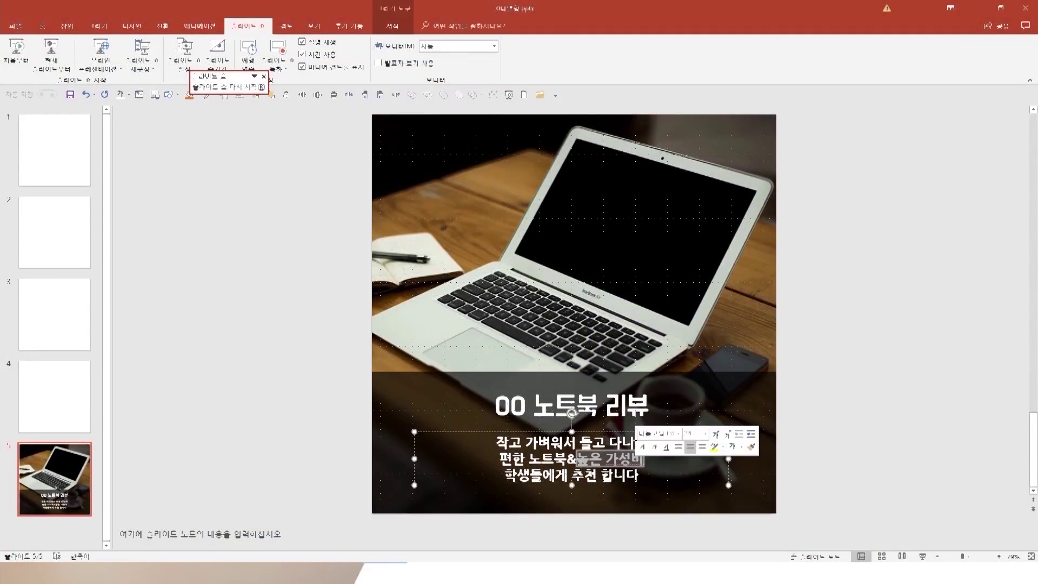
{"action": "left_click", "coordinate": [715, 447]}
{"action": "left_click", "coordinate": [323, 154]}
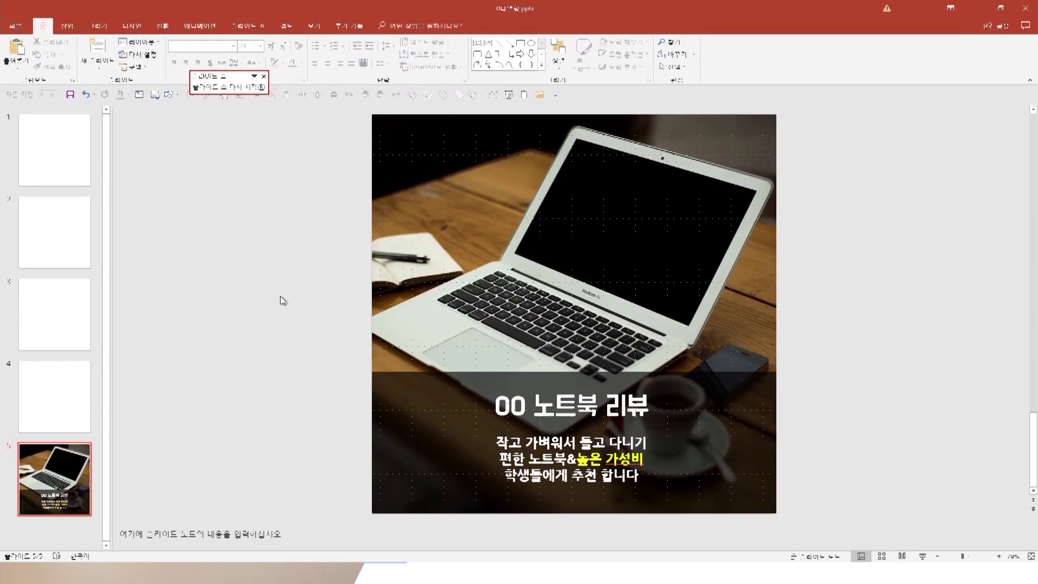
Close the slide show resume box, switch to Color Cop and sample the blue of the JOB& tile on the Naver page.
{"action": "left_click", "coordinate": [264, 78]}
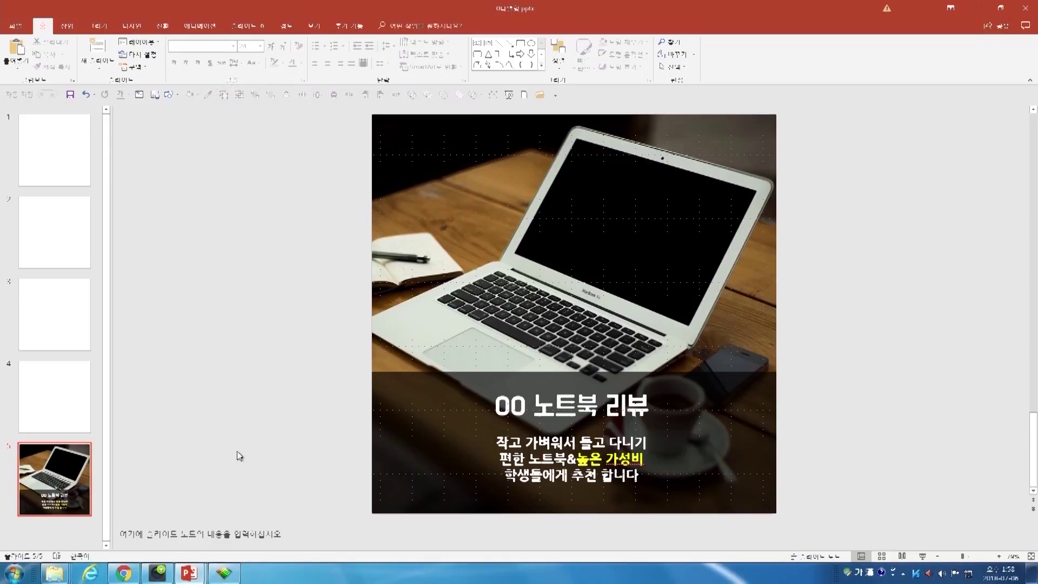
{"action": "left_click", "coordinate": [224, 573]}
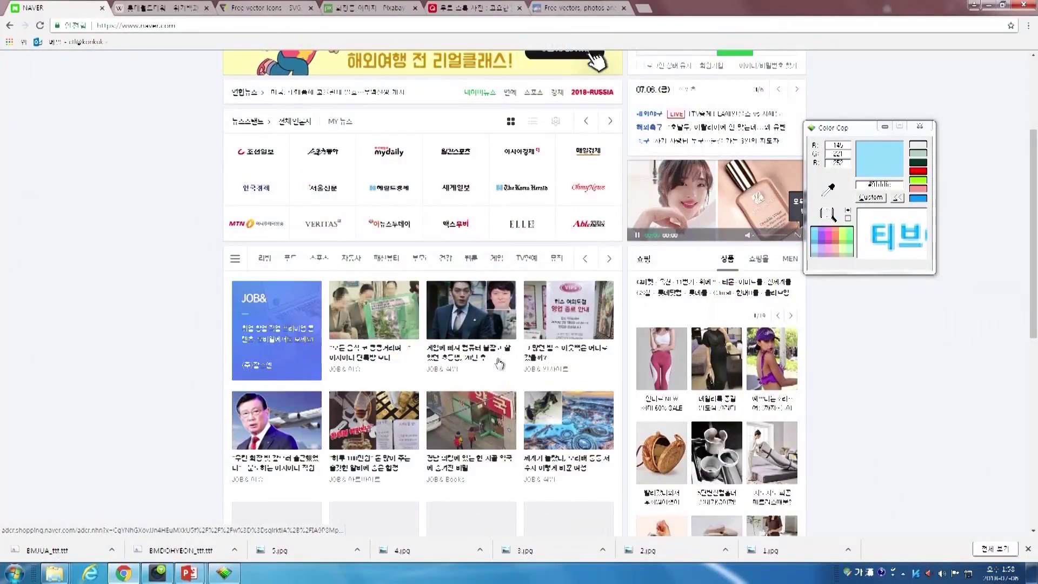
{"action": "scroll", "coordinate": [498, 363], "scroll_direction": "down", "scroll_amount": 2}
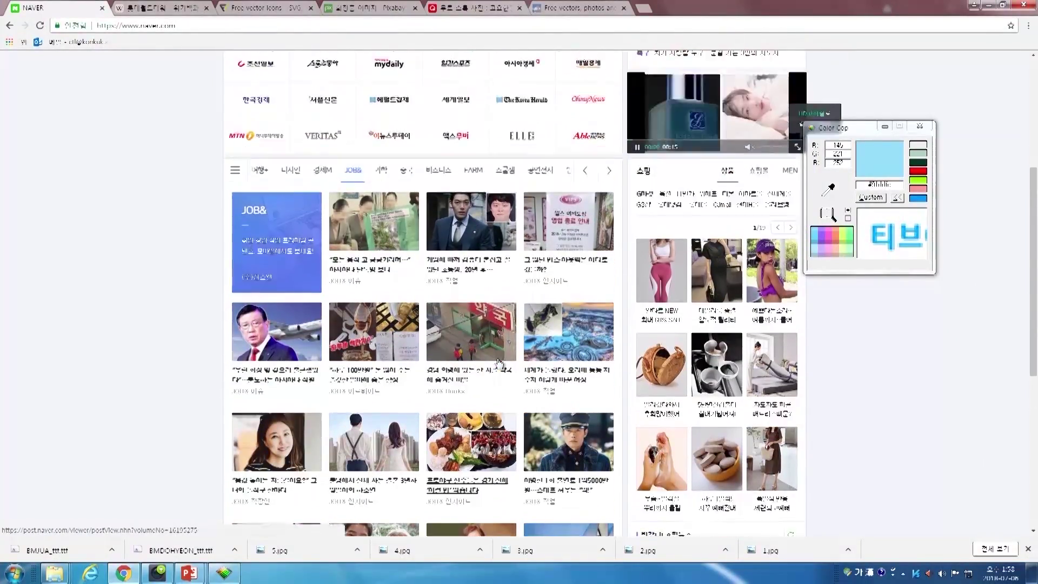
{"action": "scroll", "coordinate": [498, 363], "scroll_direction": "up", "scroll_amount": 2}
{"action": "left_click_drag", "start_coordinate": [828, 189], "coordinate": [299, 292]}
Return to PowerPoint and colour the words 높은 가성비 in the subtitle with RGB 101, 142, 243.
{"action": "left_click", "coordinate": [189, 573]}
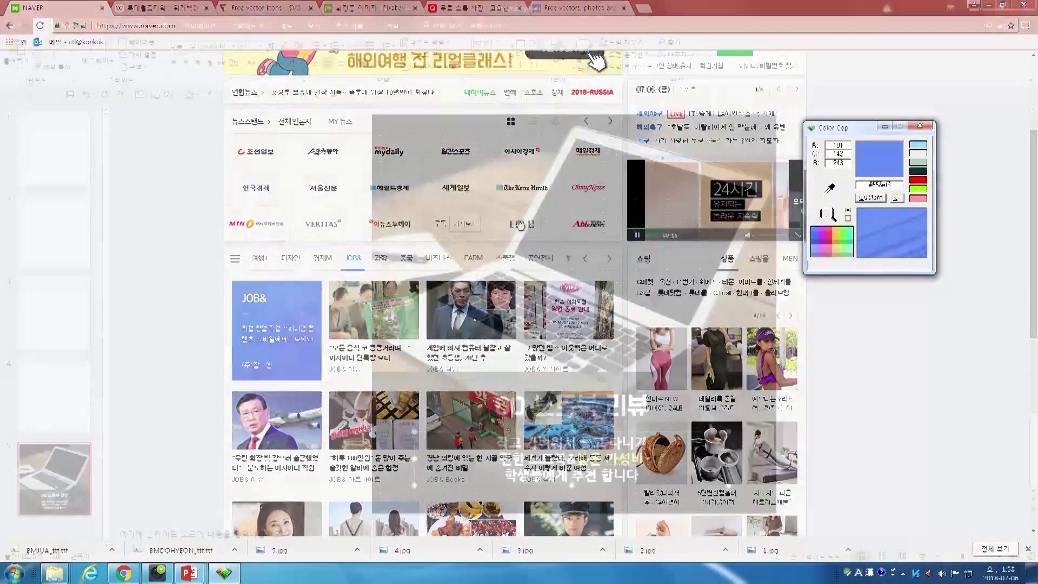
{"action": "left_click_drag", "start_coordinate": [577, 458], "coordinate": [645, 459]}
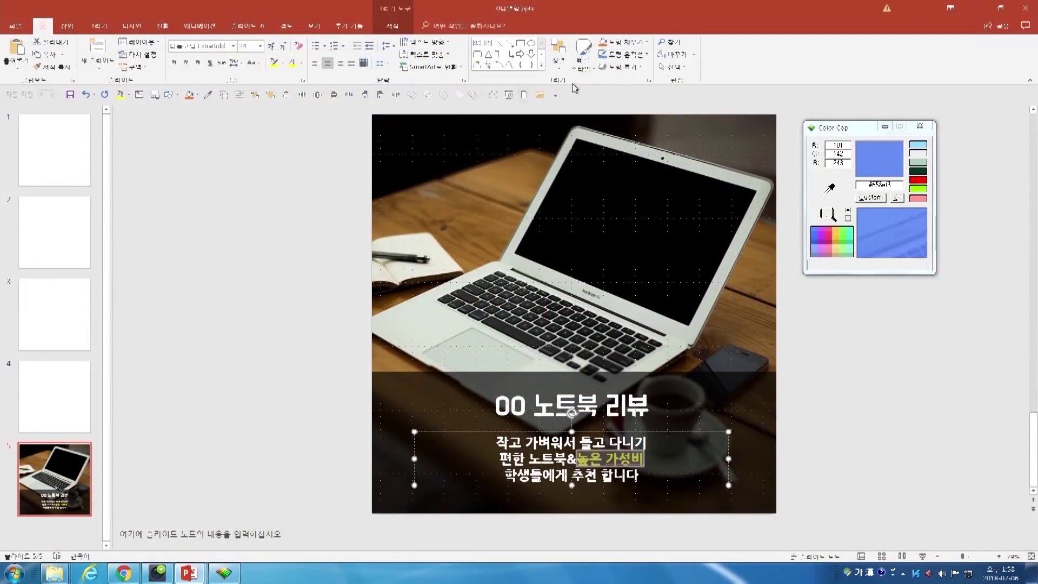
{"action": "left_click", "coordinate": [301, 63]}
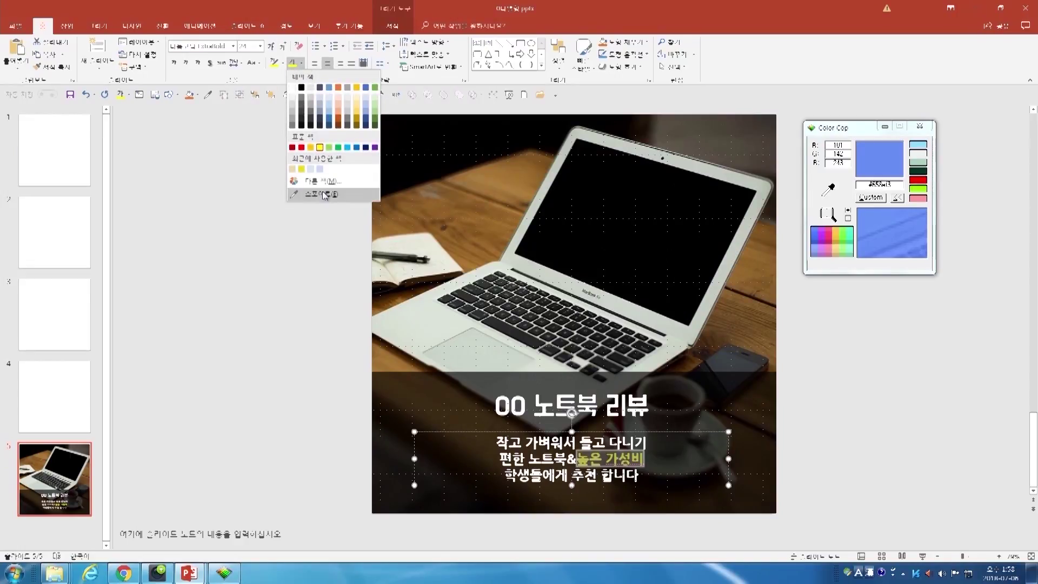
{"action": "left_click", "coordinate": [327, 187]}
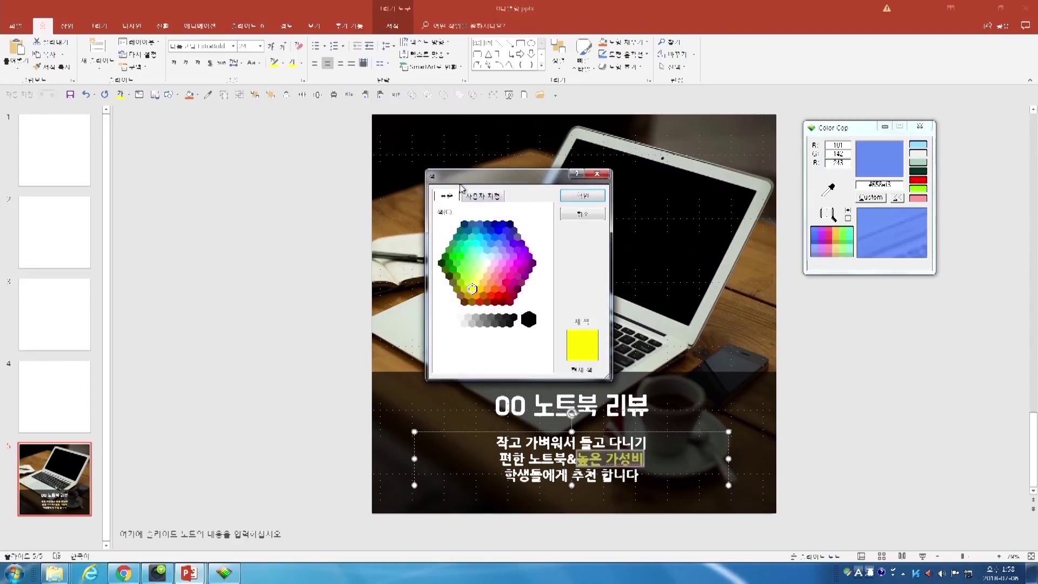
{"action": "left_click", "coordinate": [479, 195]}
{"action": "double_click", "coordinate": [482, 318]}
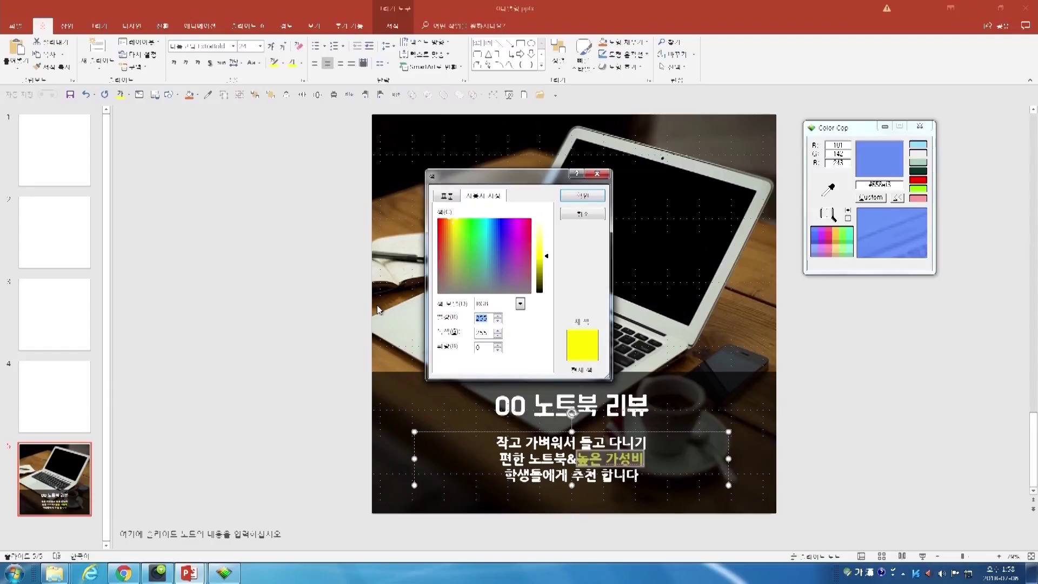
{"action": "type", "text": "101"}
{"action": "key", "text": "Tab"}
{"action": "type", "text": "142"}
{"action": "key", "text": "Tab"}
{"action": "type", "text": "243"}
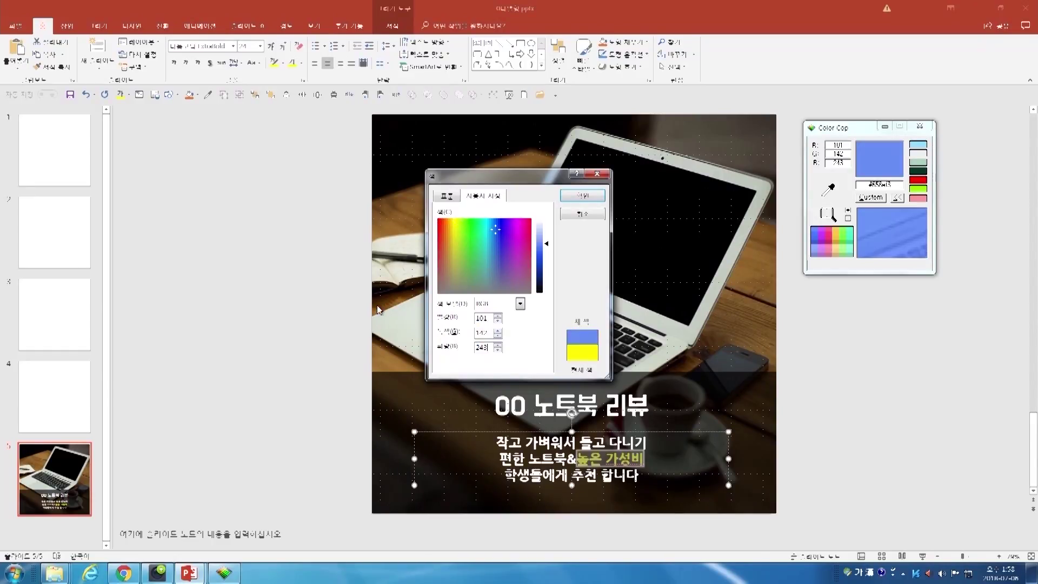
{"action": "key", "text": "Return"}
{"action": "left_click", "coordinate": [325, 327]}
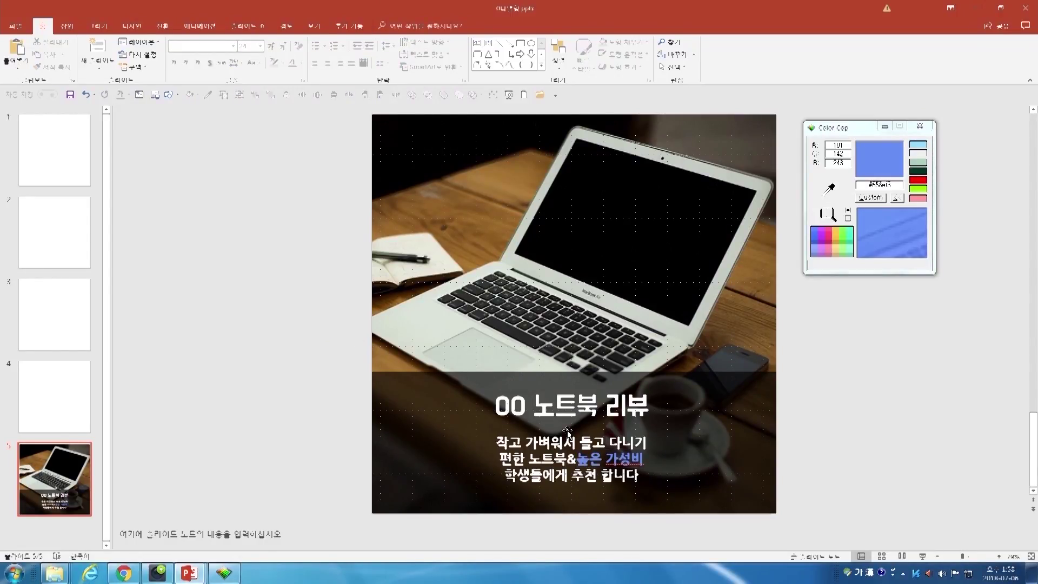
Paste the bath products picture onto slide 4, shrink it and crop it to a near-square in the slide's middle.
{"action": "scroll", "coordinate": [498, 213], "scroll_direction": "up", "scroll_amount": 1}
{"action": "key", "text": "ctrl+v"}
{"action": "left_click_drag", "start_coordinate": [705, 401], "coordinate": [692, 346]}
{"action": "left_click_drag", "start_coordinate": [760, 402], "coordinate": [821, 536]}
{"action": "left_click_drag", "start_coordinate": [743, 380], "coordinate": [654, 387]}
{"action": "key", "text": "alt+j"}
{"action": "key", "text": "p"}
{"action": "key", "text": "c"}
{"action": "left_click_drag", "start_coordinate": [1034, 319], "coordinate": [1034, 339]}
{"action": "key", "text": "Escape"}
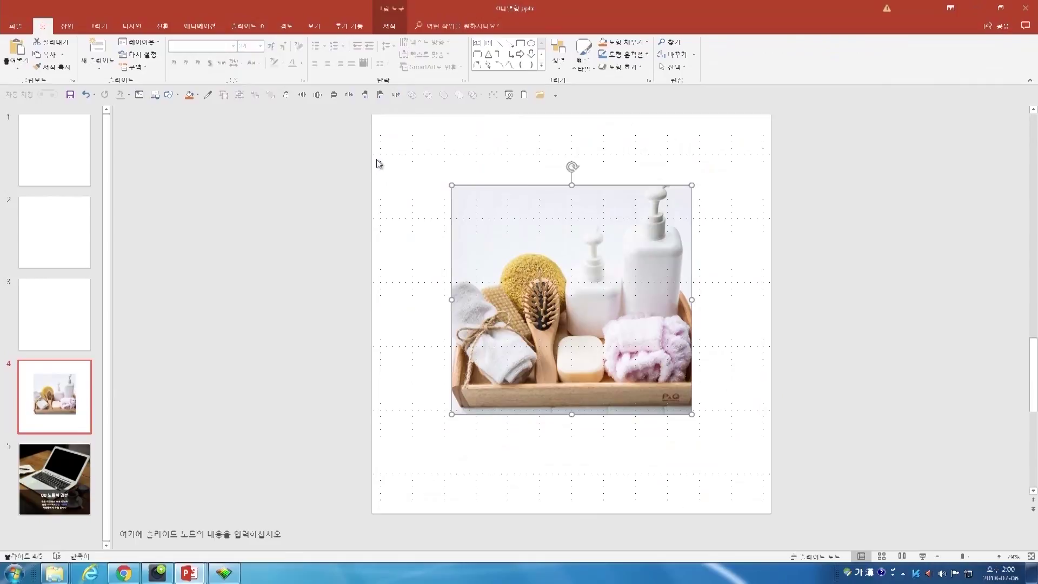
Align the bath products picture to the horizontal centre of the slide.
{"action": "left_click", "coordinate": [558, 53]}
{"action": "mouse_move", "coordinate": [573, 214]}
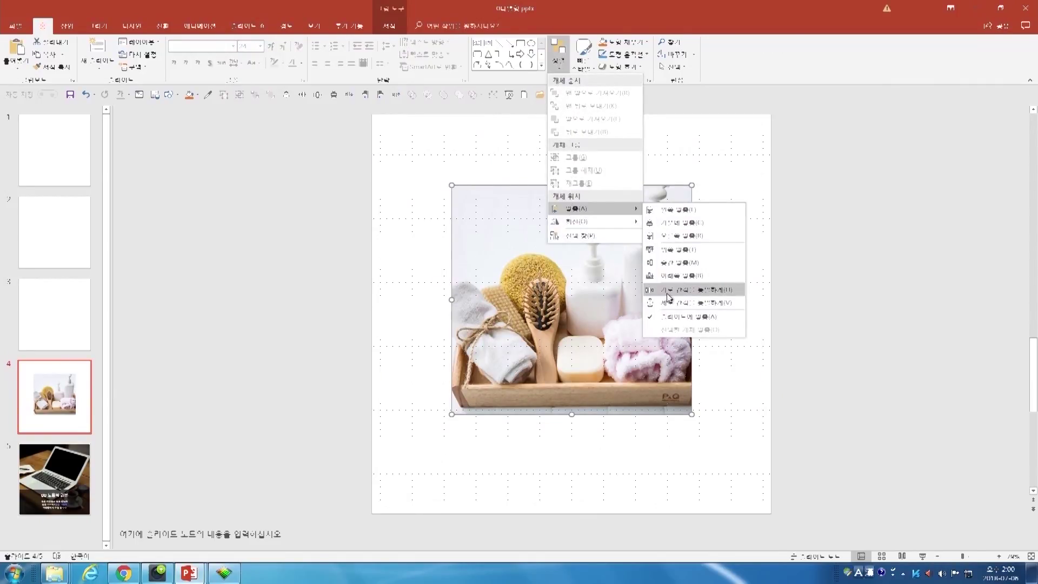
{"action": "left_click", "coordinate": [680, 223]}
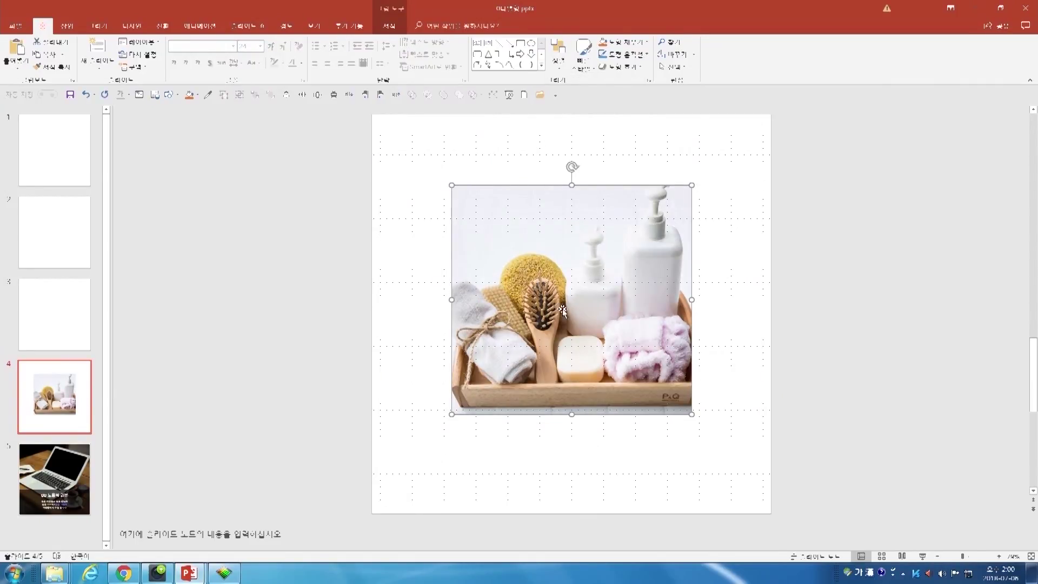
{"action": "left_click", "coordinate": [733, 222]}
Add the title text OO목욕제품 in a box centred above the bath products picture.
{"action": "left_click", "coordinate": [489, 64]}
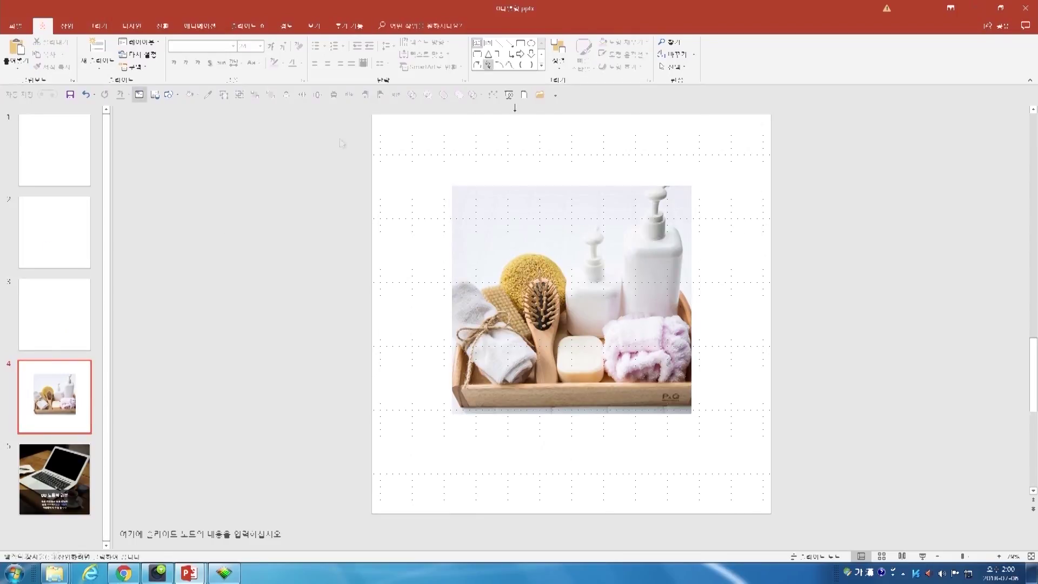
{"action": "left_click_drag", "start_coordinate": [511, 146], "coordinate": [672, 167]}
{"action": "type", "text": "OO목욕체품"}
{"action": "key", "text": "Down"}
{"action": "key", "text": "Down"}
{"action": "key", "text": "Down"}
{"action": "key", "text": "Down"}
{"action": "key", "text": "Down"}
{"action": "key", "text": "Down"}
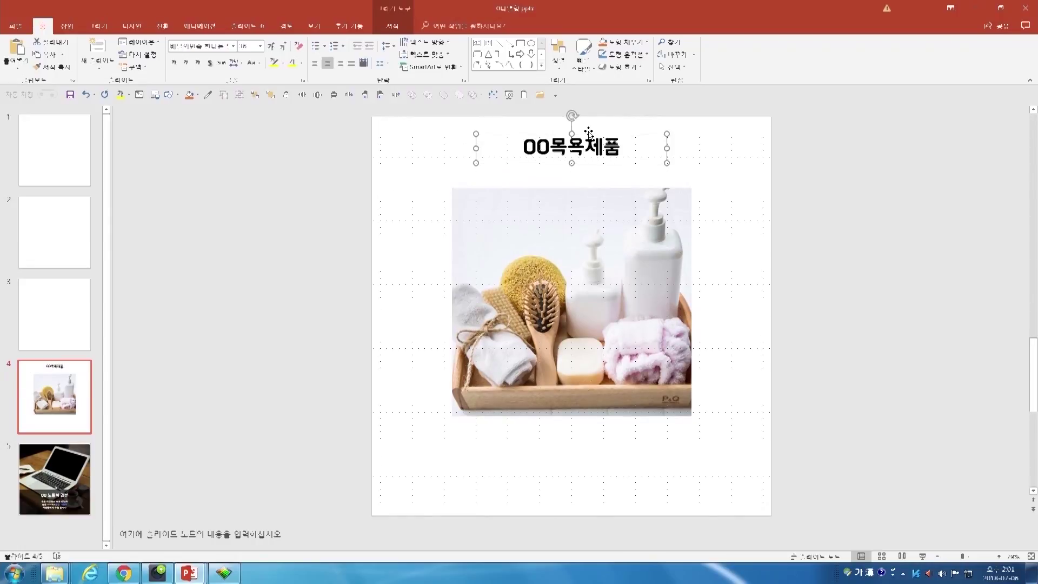
{"action": "left_click", "coordinate": [299, 179]}
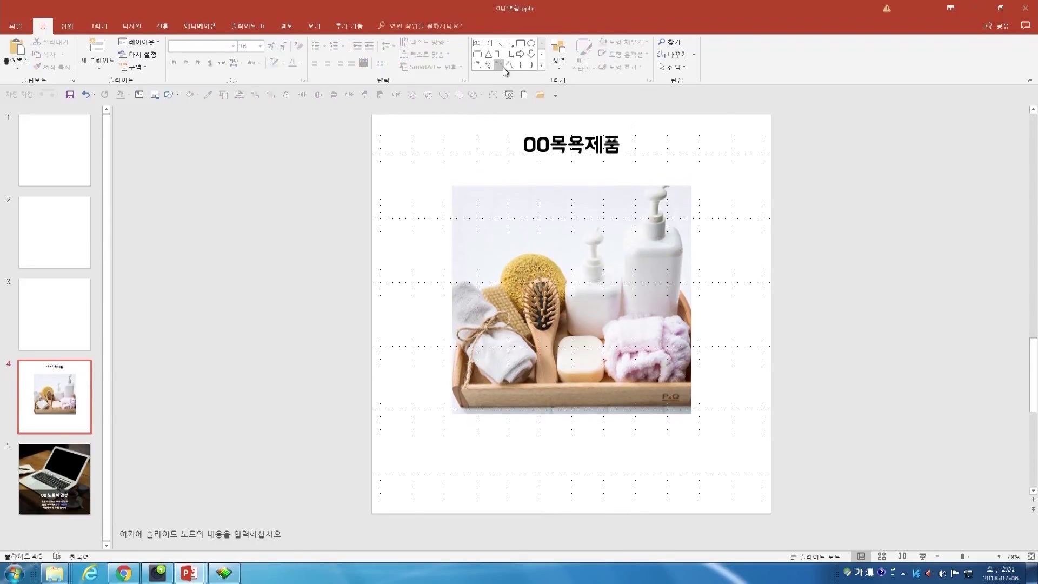
Add a text box below the picture with three lines: 시원한 샤워, 개운한 느낌 and 민감한 피부타입.
{"action": "left_click", "coordinate": [480, 47]}
{"action": "left_click_drag", "start_coordinate": [431, 438], "coordinate": [731, 492]}
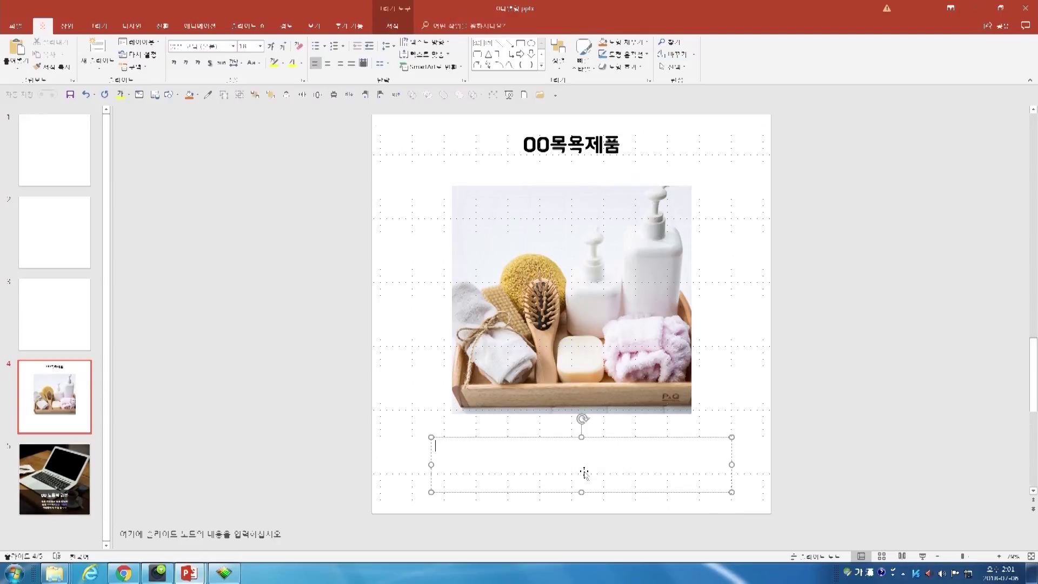
{"action": "type", "text": "시원한 샤워"}
{"action": "key", "text": "Return"}
{"action": "type", "text": "개운한 세정"}
{"action": "key", "text": "Return"}
{"action": "type", "text": "민감한 피부타입"}
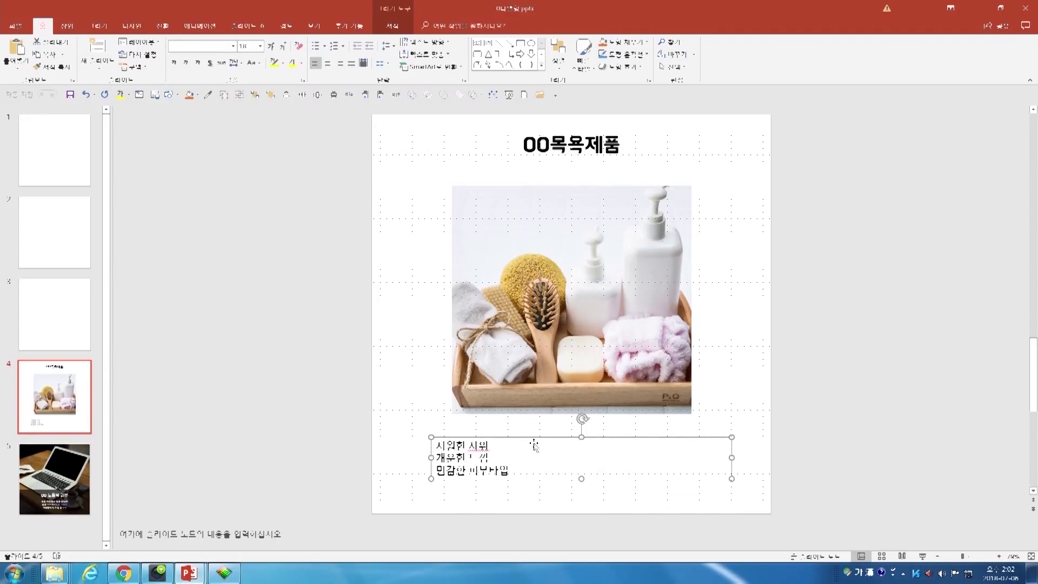
Centre the three caption lines within their box and align the box to the slide's horizontal centre.
{"action": "left_click", "coordinate": [327, 63]}
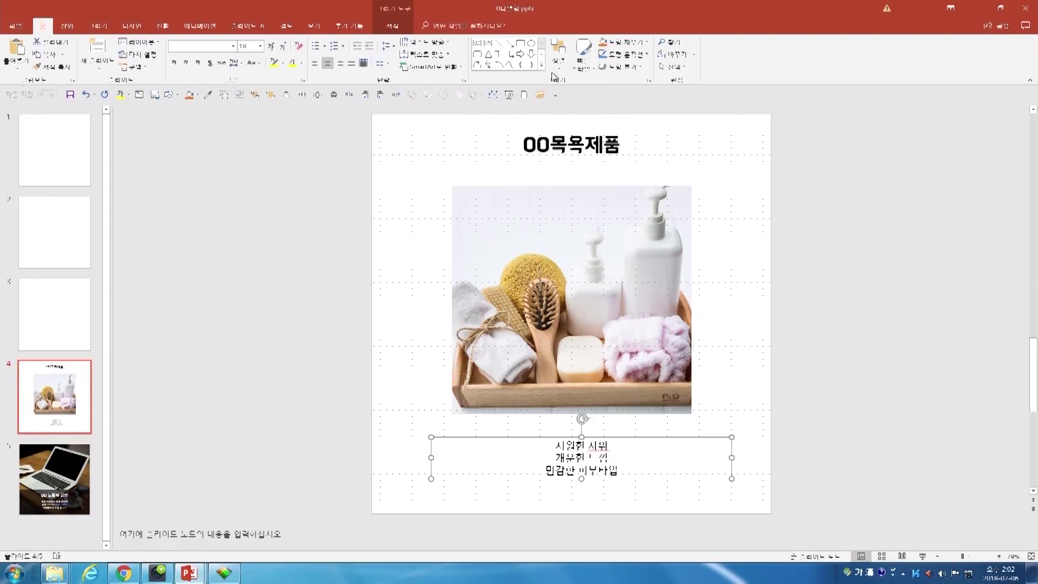
{"action": "left_click", "coordinate": [558, 53]}
{"action": "mouse_move", "coordinate": [642, 213]}
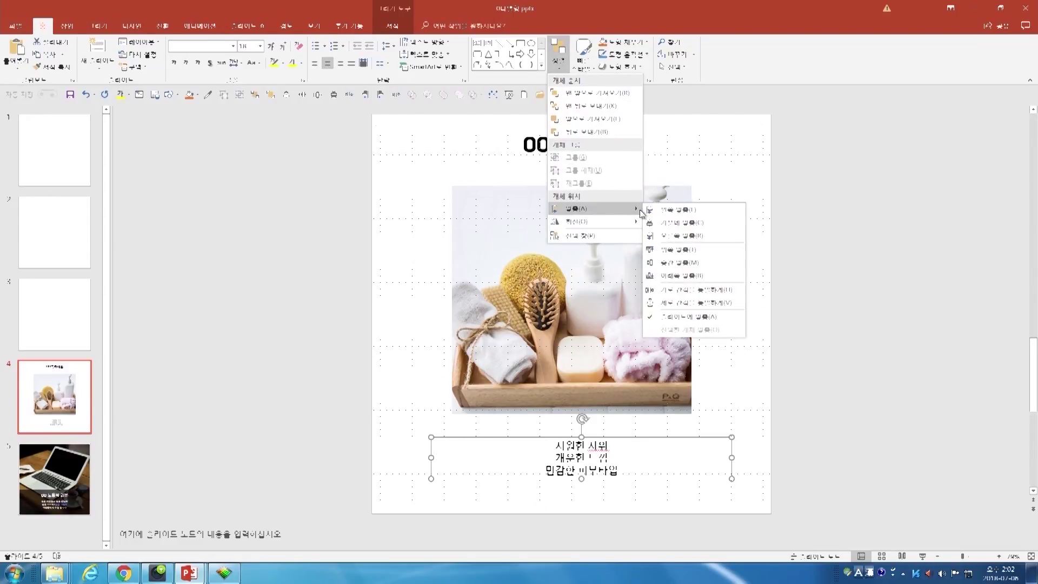
{"action": "left_click", "coordinate": [667, 232]}
Set the caption to the 야놀자 야체 R font at size 32 and move its box slightly up towards the picture.
{"action": "left_click", "coordinate": [233, 46]}
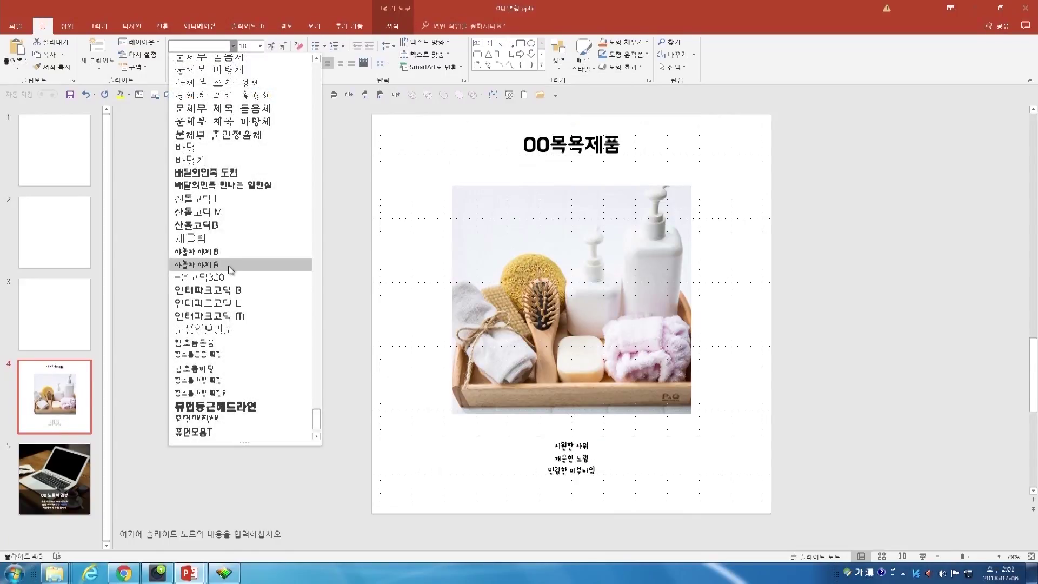
{"action": "left_click", "coordinate": [231, 265]}
{"action": "left_click", "coordinate": [272, 50]}
{"action": "left_click", "coordinate": [272, 51]}
{"action": "left_click", "coordinate": [272, 50]}
{"action": "left_click", "coordinate": [272, 51]}
{"action": "left_click", "coordinate": [579, 451]}
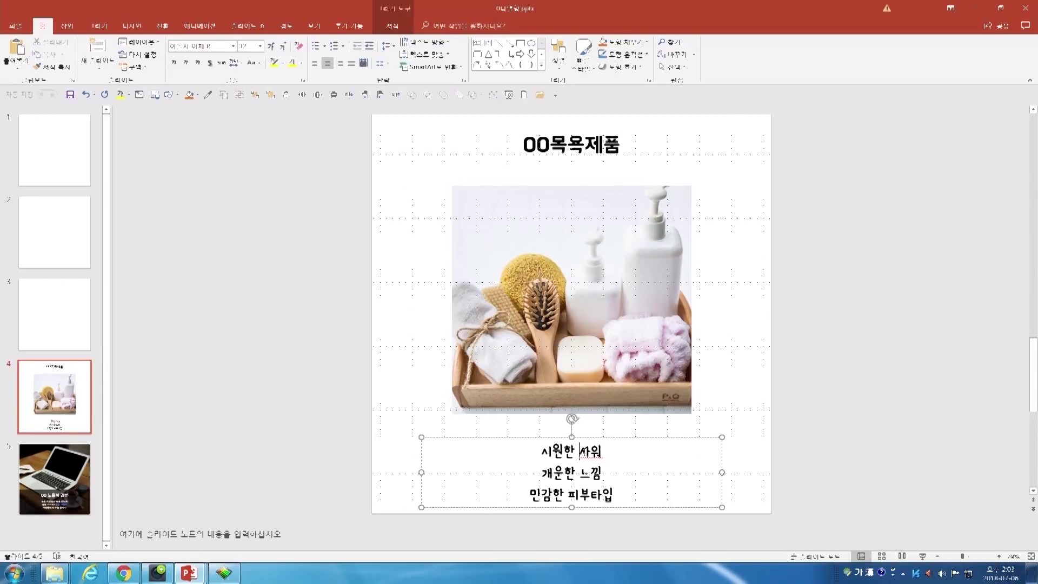
{"action": "left_click_drag", "start_coordinate": [580, 451], "coordinate": [589, 426]}
Distribute the title, picture and caption evenly in the vertical direction.
{"action": "left_click", "coordinate": [577, 345], "text": "ctrl"}
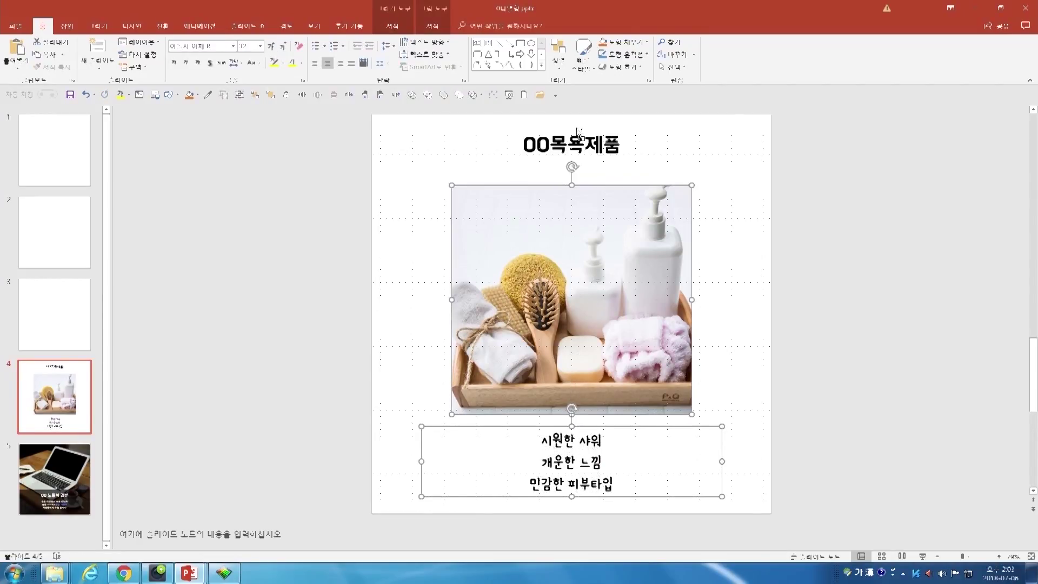
{"action": "left_click", "coordinate": [578, 133], "text": "ctrl"}
{"action": "left_click", "coordinate": [559, 55]}
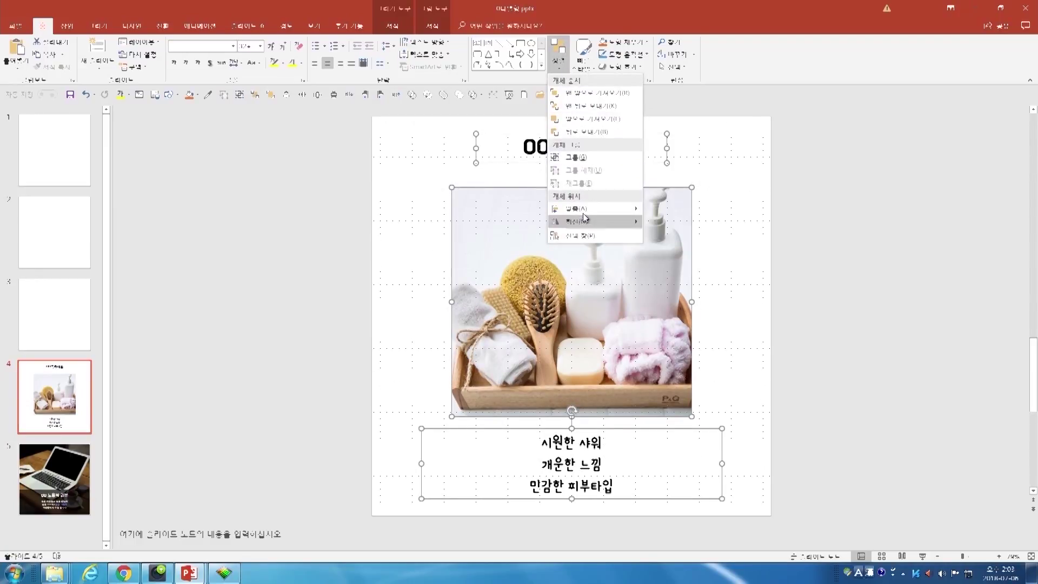
{"action": "mouse_move", "coordinate": [587, 209]}
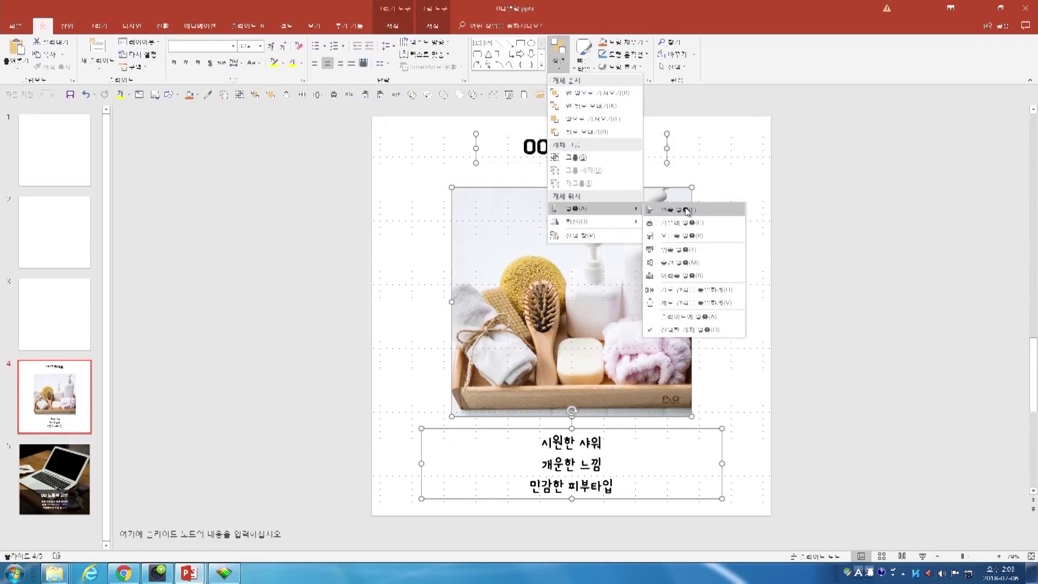
{"action": "left_click", "coordinate": [694, 304]}
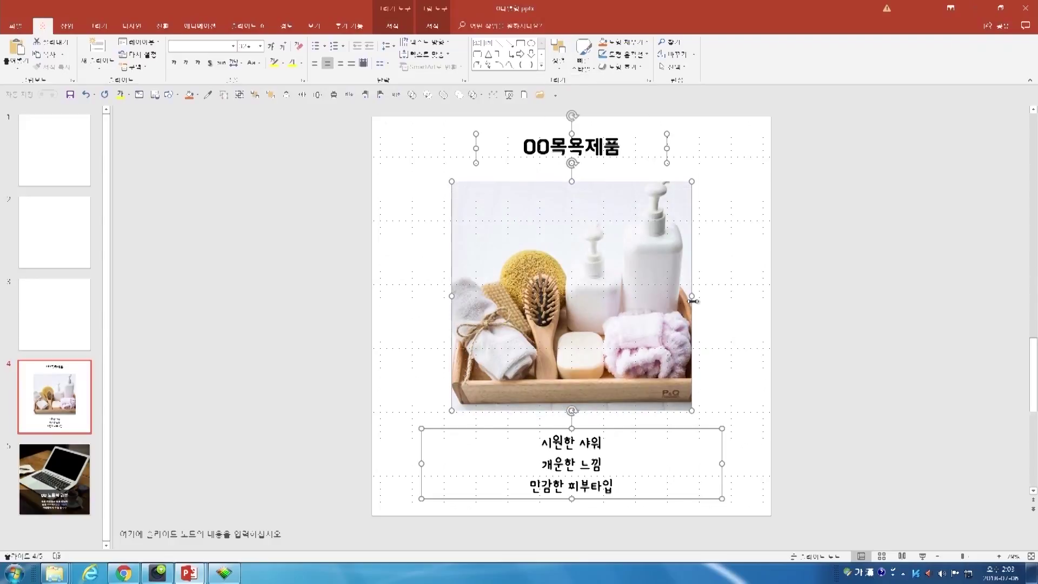
{"action": "left_click", "coordinate": [721, 175]}
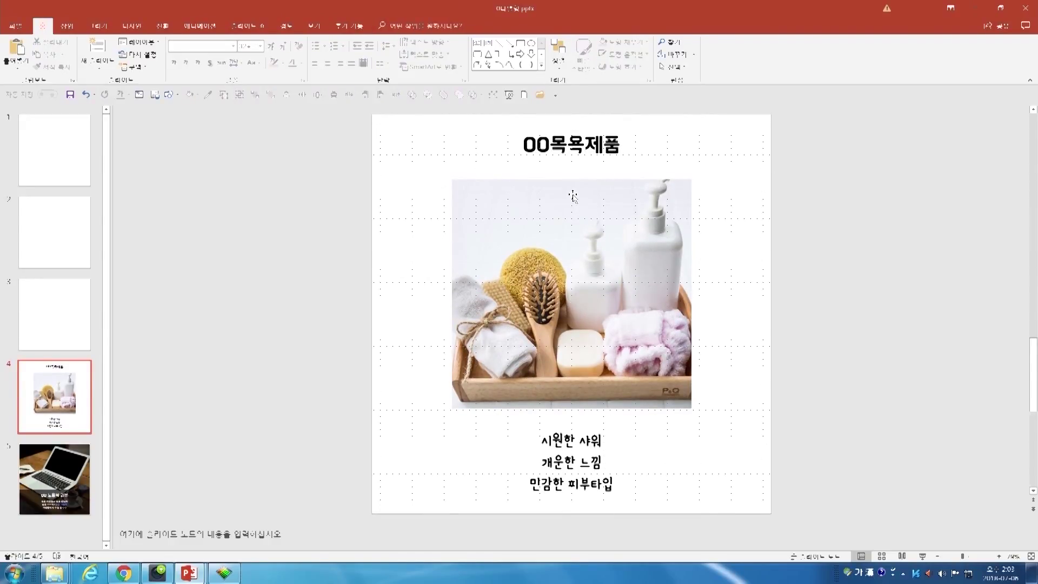
Align the bath products picture again to the slide's horizontal centre.
{"action": "left_click", "coordinate": [595, 276]}
{"action": "left_click", "coordinate": [571, 143]}
{"action": "left_click", "coordinate": [573, 195]}
{"action": "left_click", "coordinate": [559, 51]}
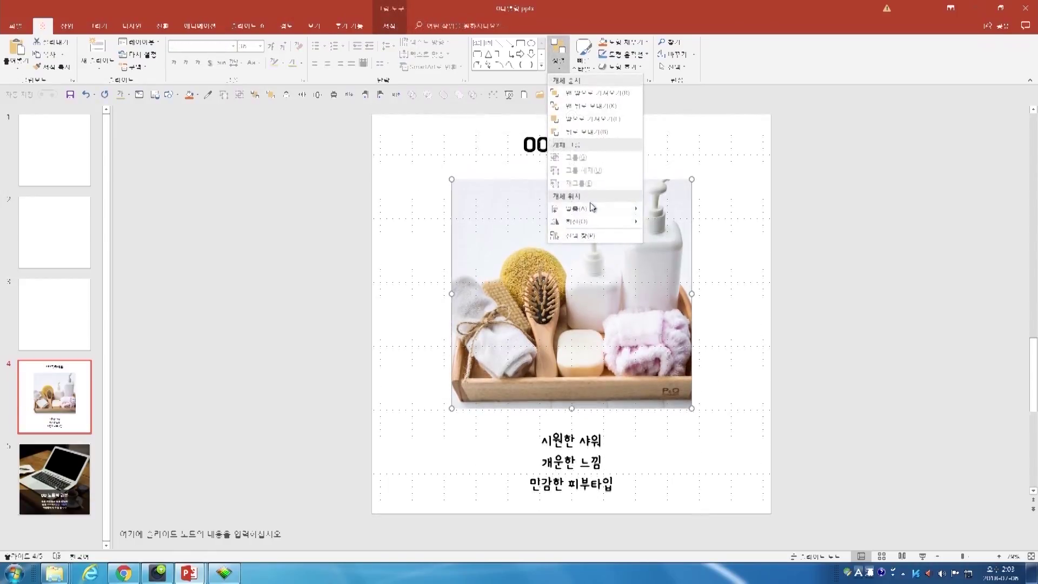
{"action": "mouse_move", "coordinate": [577, 209]}
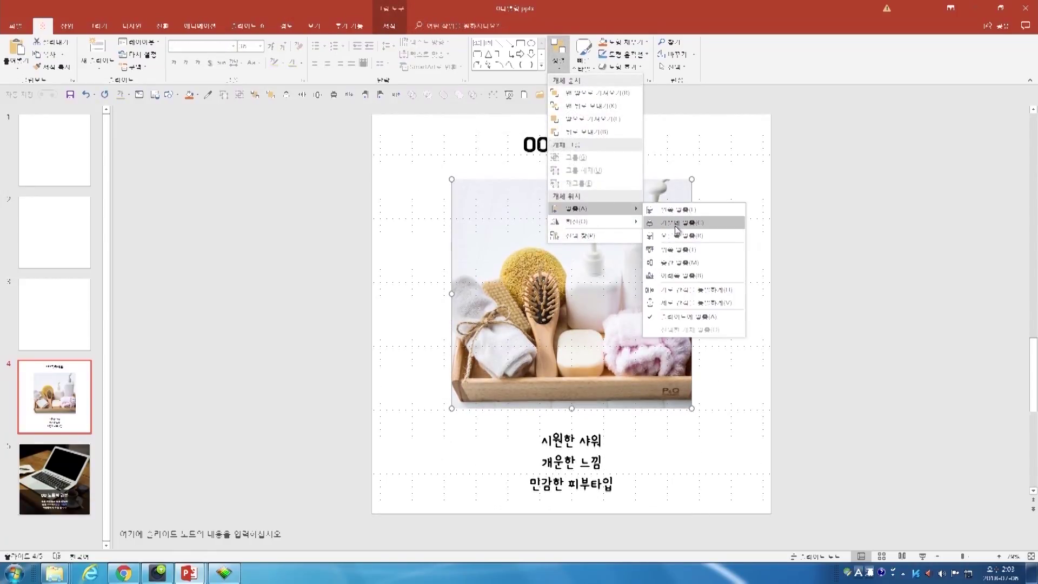
Align the three-line caption box to the slide's horizontal centre and deselect it.
{"action": "left_click", "coordinate": [597, 416]}
{"action": "left_click", "coordinate": [596, 429]}
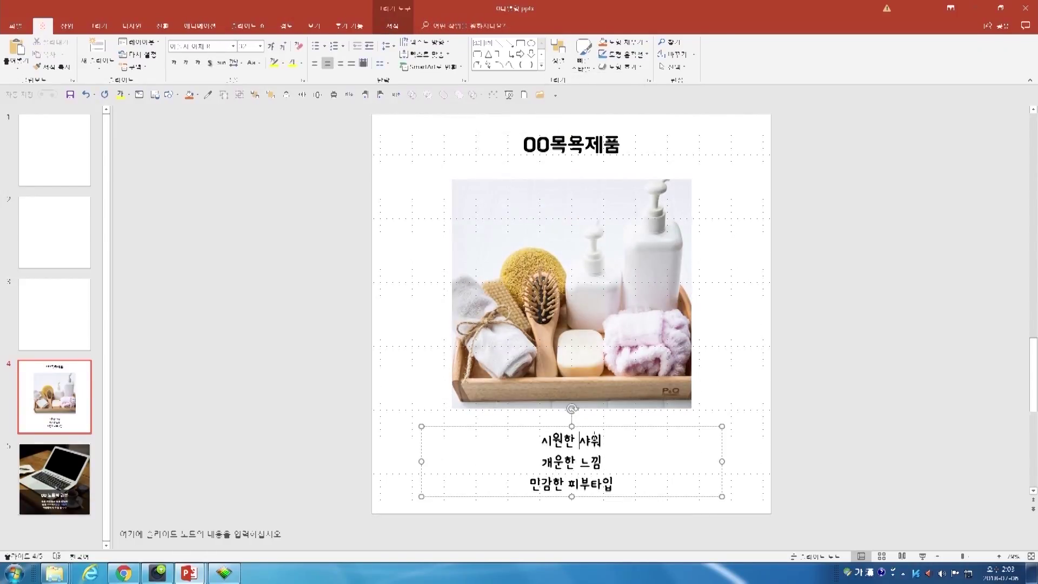
{"action": "left_click", "coordinate": [596, 427]}
{"action": "left_click", "coordinate": [558, 54]}
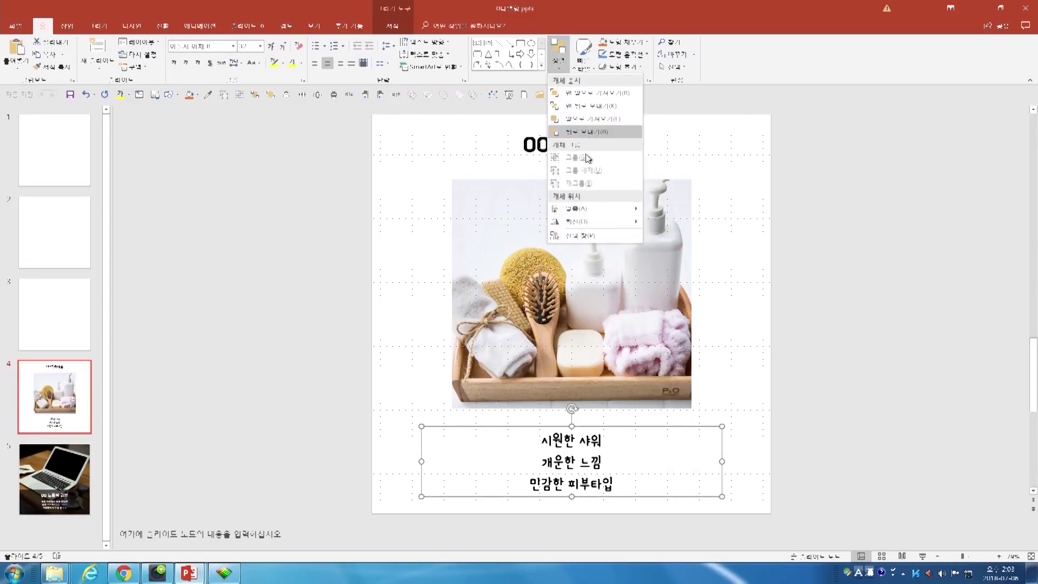
{"action": "left_click", "coordinate": [684, 228]}
{"action": "left_click", "coordinate": [806, 242]}
{"action": "left_click", "coordinate": [661, 248]}
{"action": "left_click", "coordinate": [241, 255]}
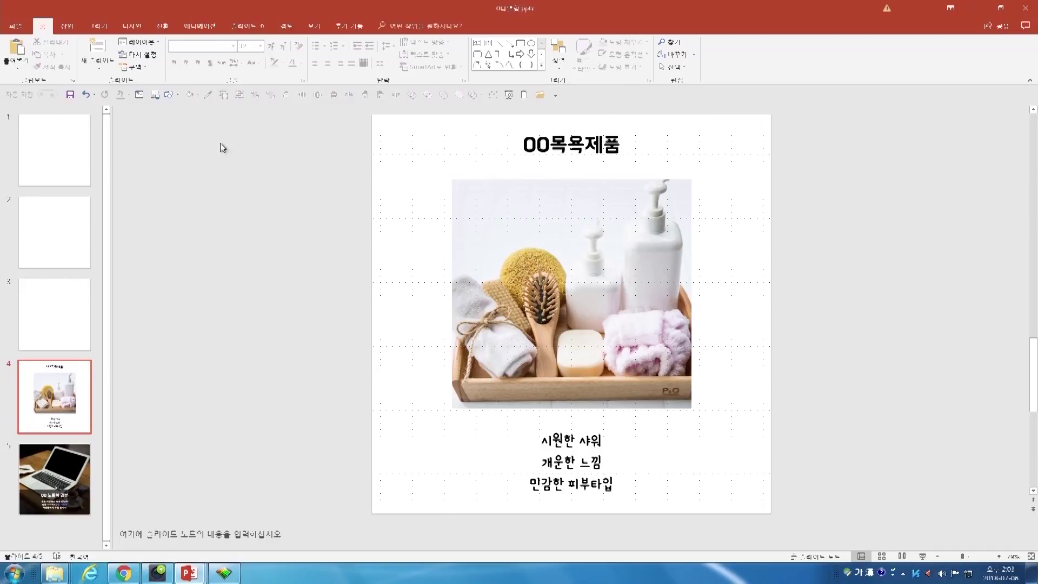
Preview slide 4 as a slide show and compare it with the laptop review on slide 5.
{"action": "key", "text": "shift+F5"}
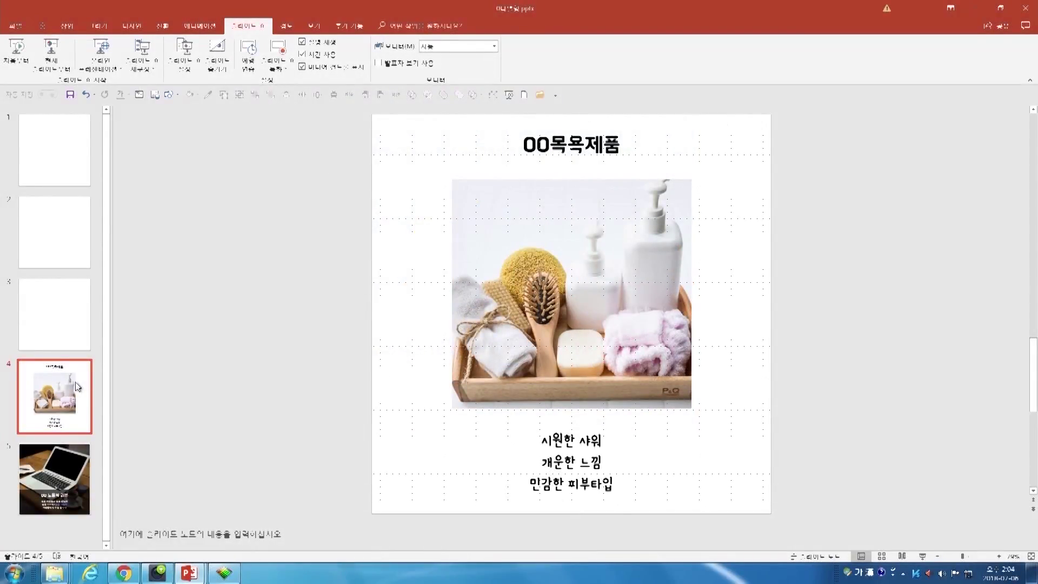
{"action": "left_click", "coordinate": [62, 495]}
{"action": "left_click", "coordinate": [65, 400]}
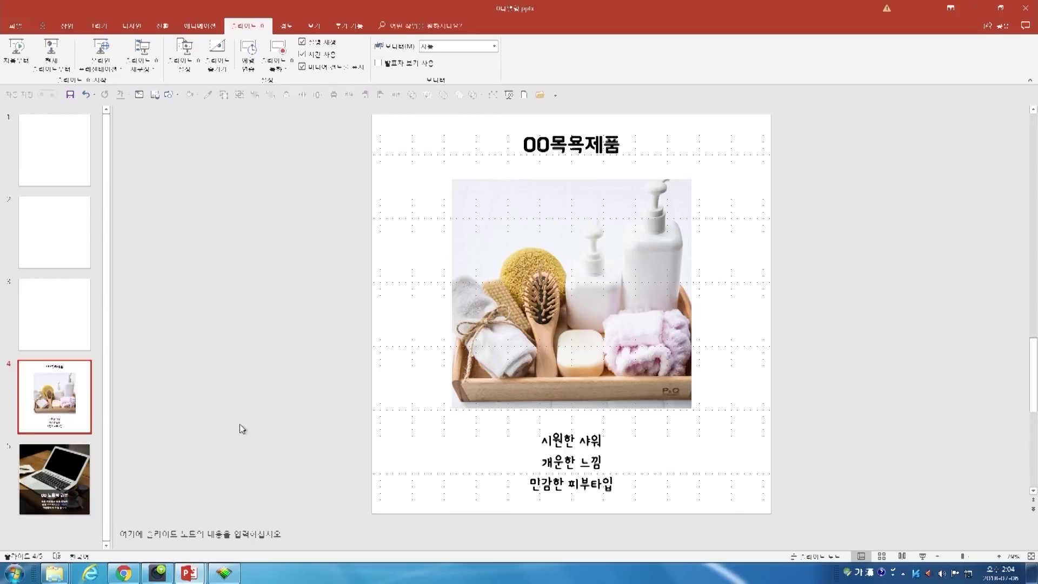
{"action": "left_click", "coordinate": [44, 483]}
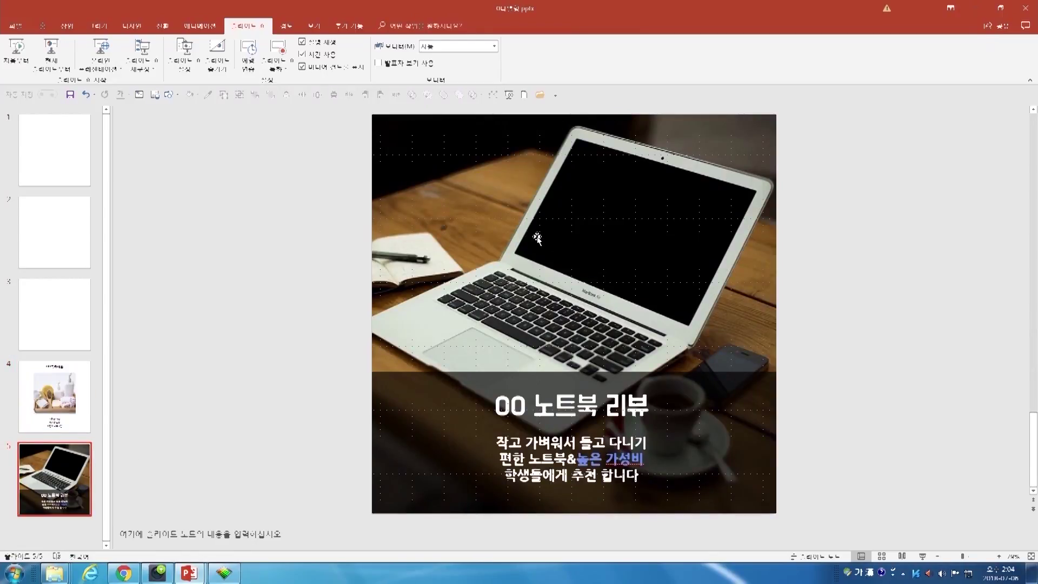